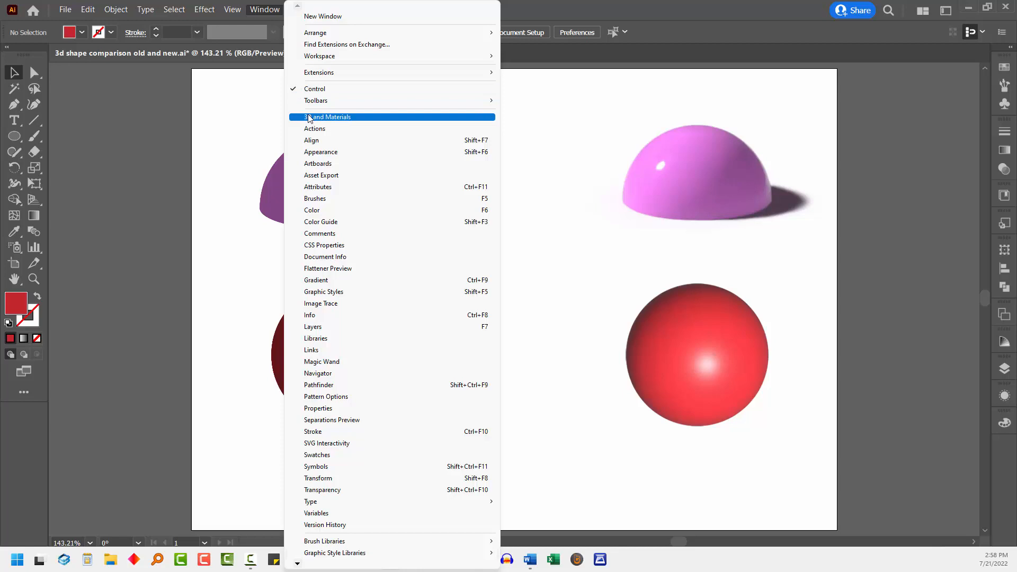
Step: Examine where the new and classic 3D effects and the 3D and Materials controls are offered
{"action": "left_click", "coordinate": [580, 188]}
{"action": "left_click", "coordinate": [580, 188]}
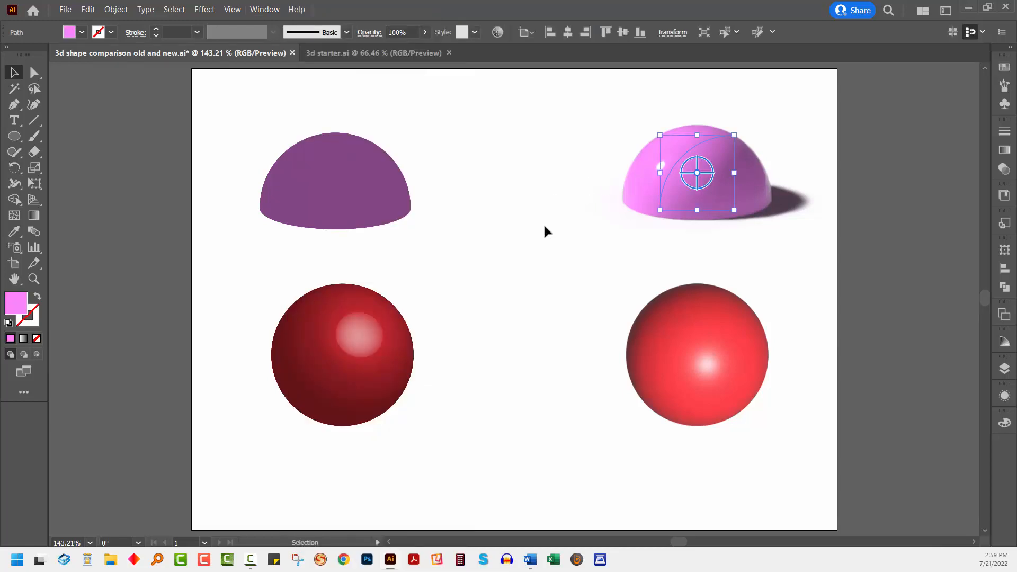
{"action": "left_click", "coordinate": [536, 227]}
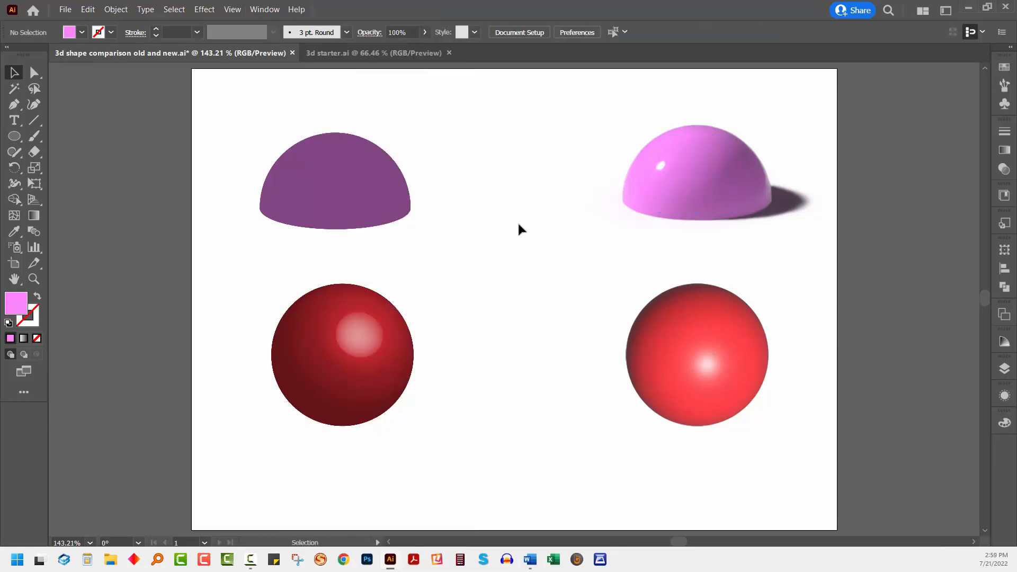
{"action": "left_click", "coordinate": [205, 11]}
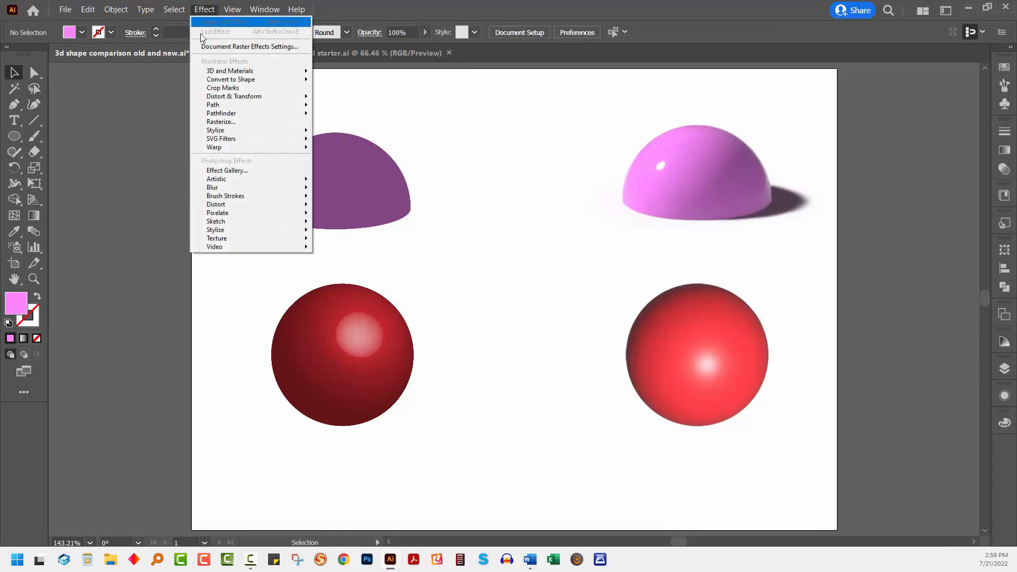
{"action": "mouse_move", "coordinate": [214, 71]}
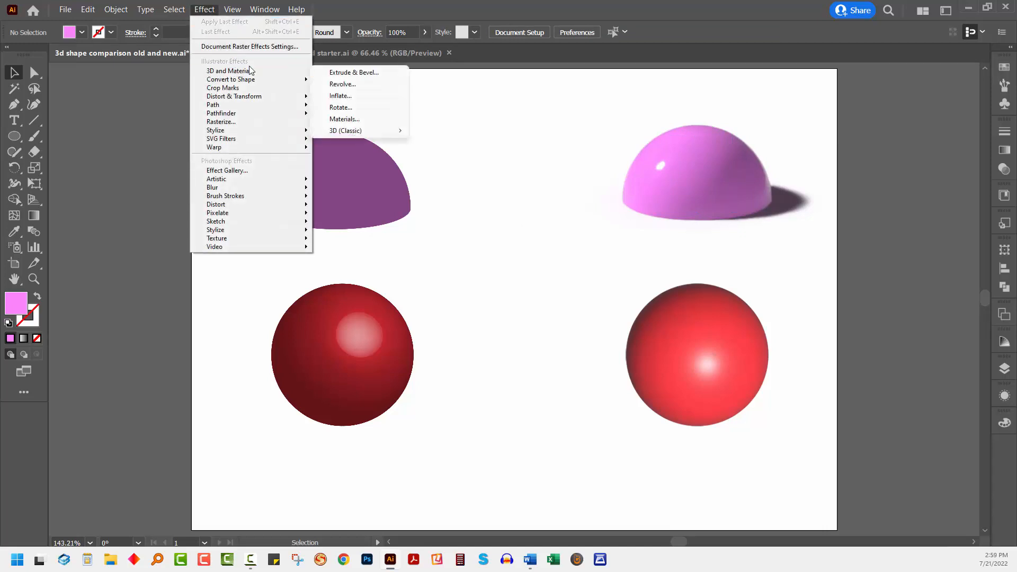
{"action": "mouse_move", "coordinate": [382, 131]}
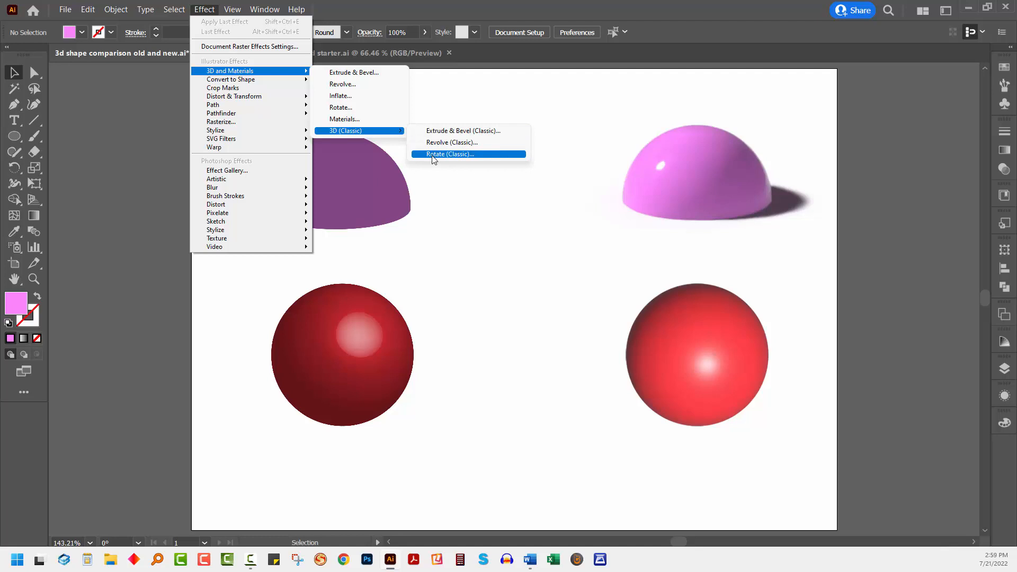
{"action": "left_click", "coordinate": [461, 235]}
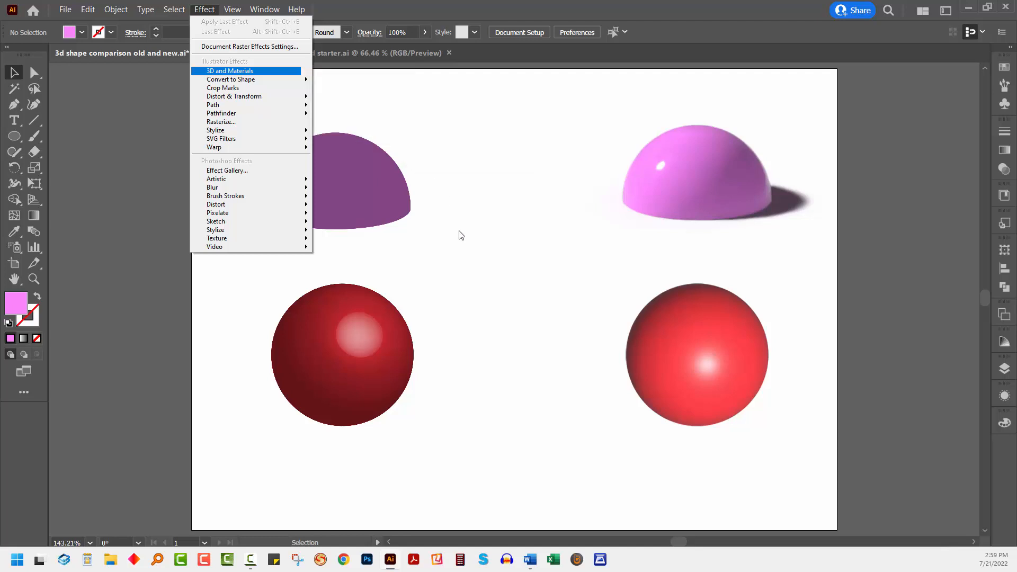
{"action": "left_click", "coordinate": [270, 11]}
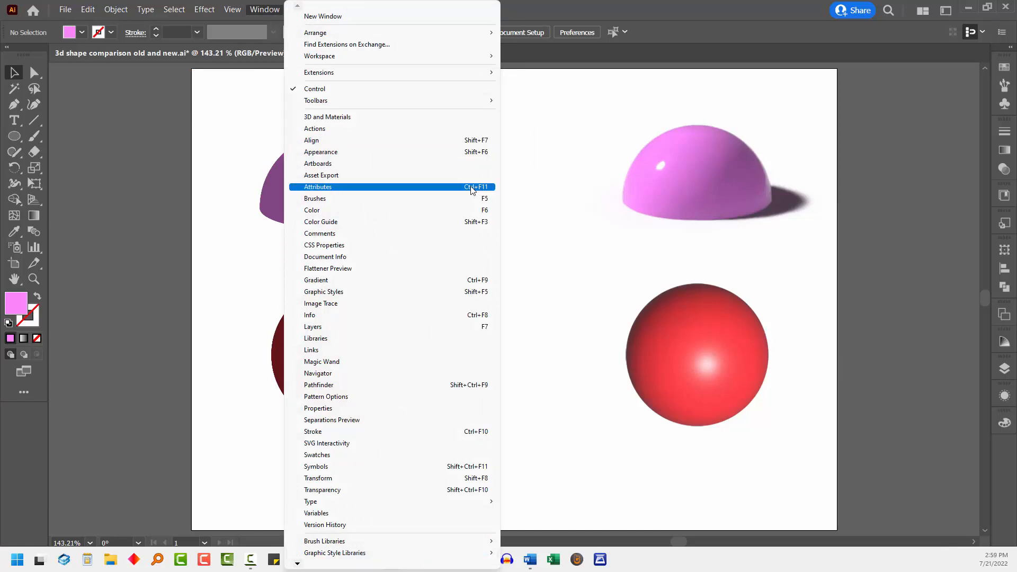
{"action": "left_click", "coordinate": [560, 249]}
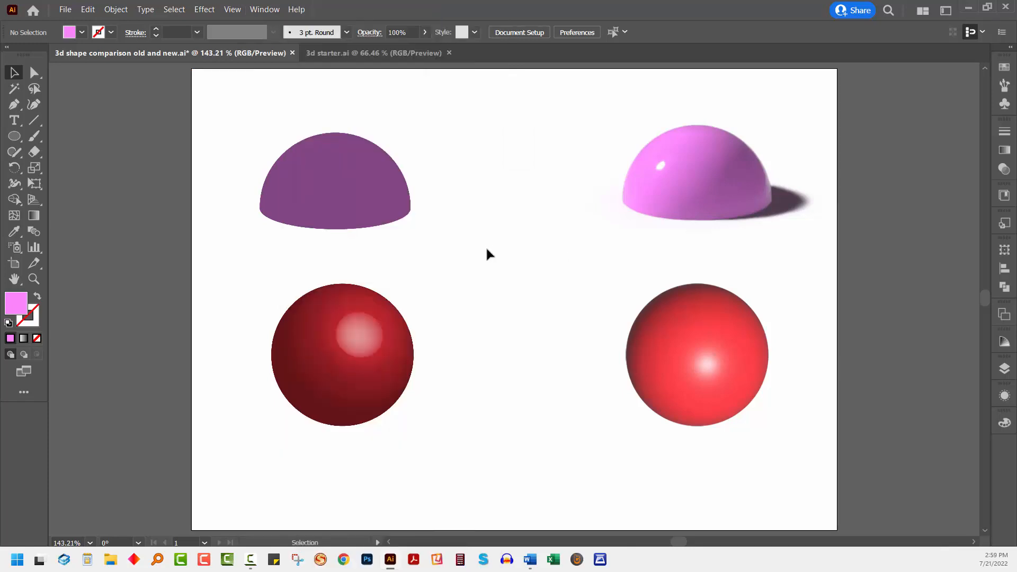
Step: Review the 3D and Materials and 3D (Classic) effects that can be added to an object's appearance
{"action": "left_click", "coordinate": [1004, 397]}
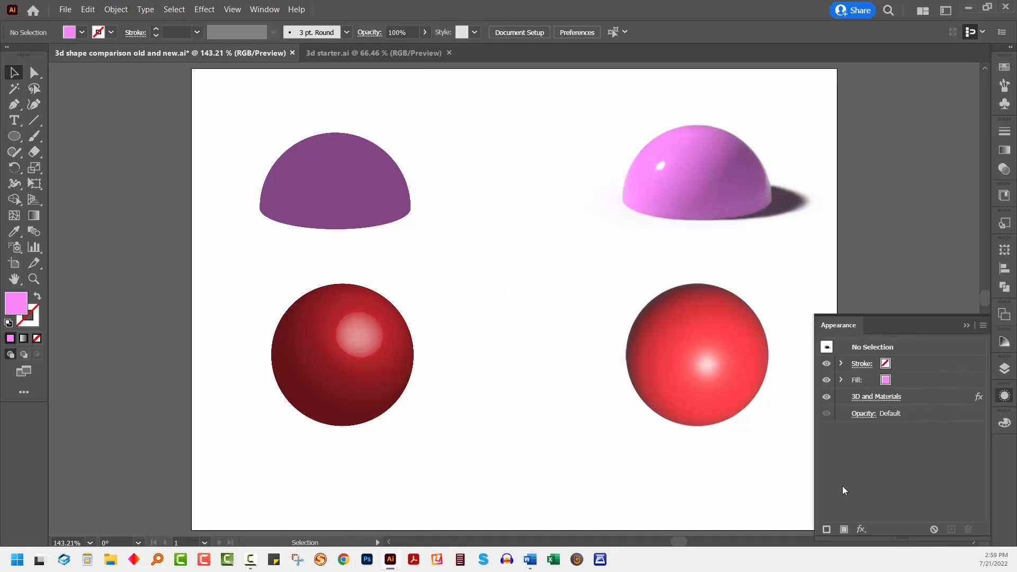
{"action": "left_click", "coordinate": [860, 529]}
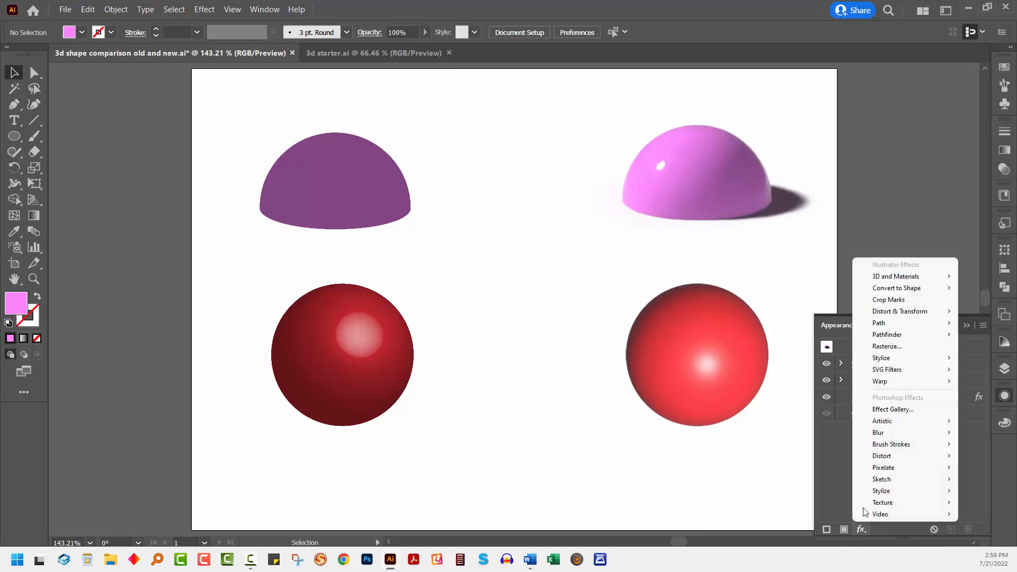
{"action": "mouse_move", "coordinate": [916, 279]}
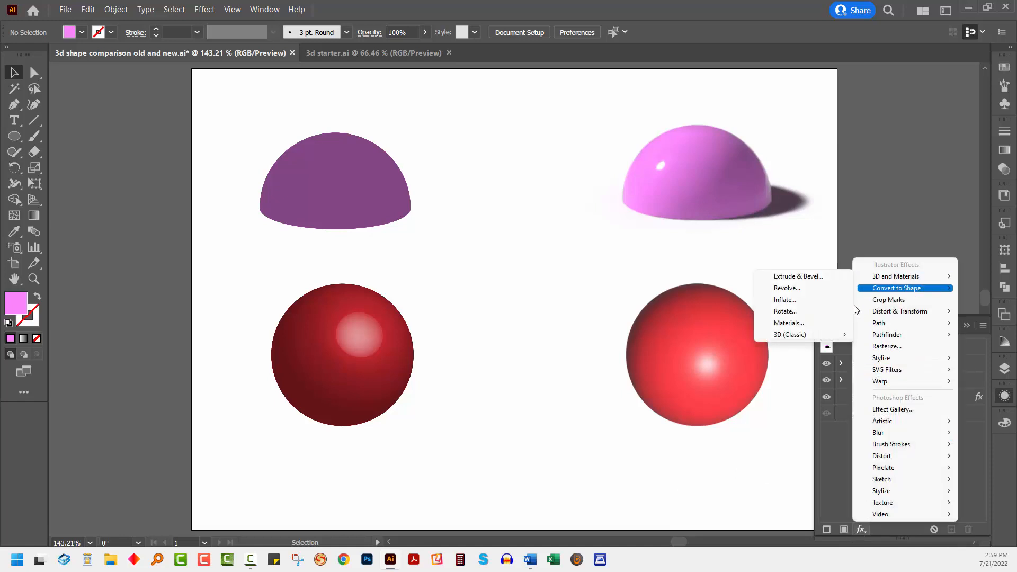
{"action": "mouse_move", "coordinate": [830, 339]}
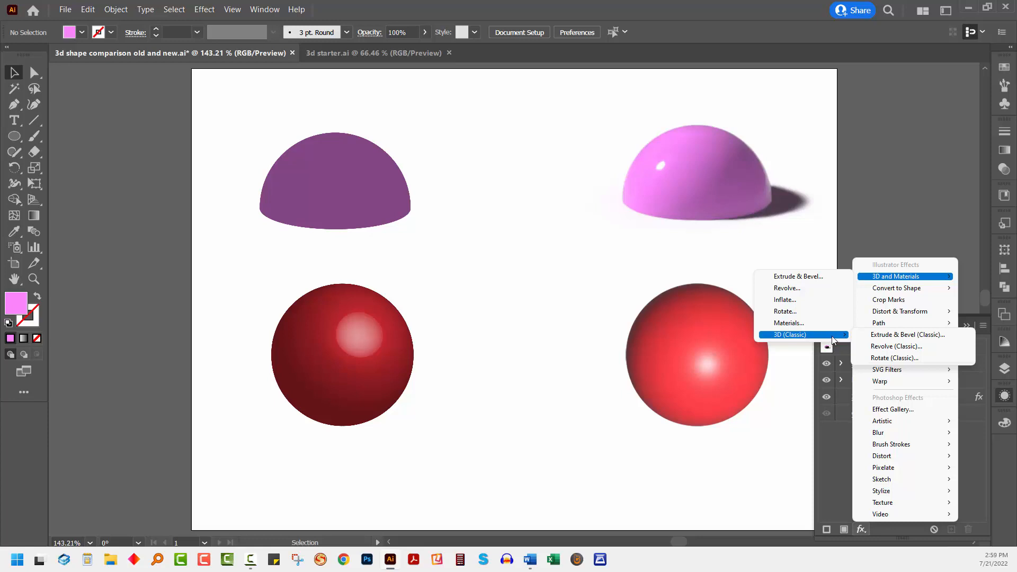
{"action": "left_click", "coordinate": [511, 351]}
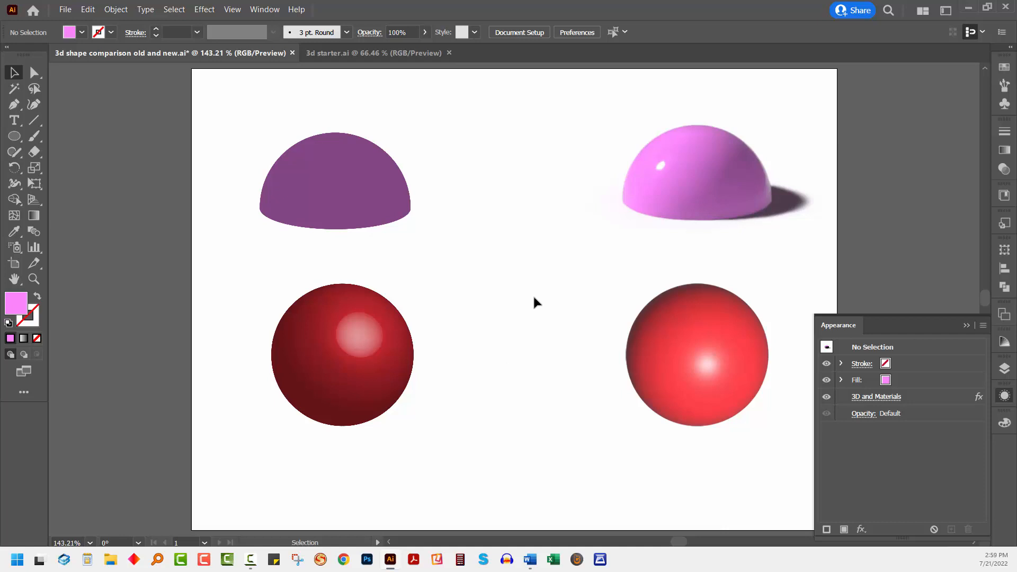
{"action": "left_click", "coordinate": [966, 326]}
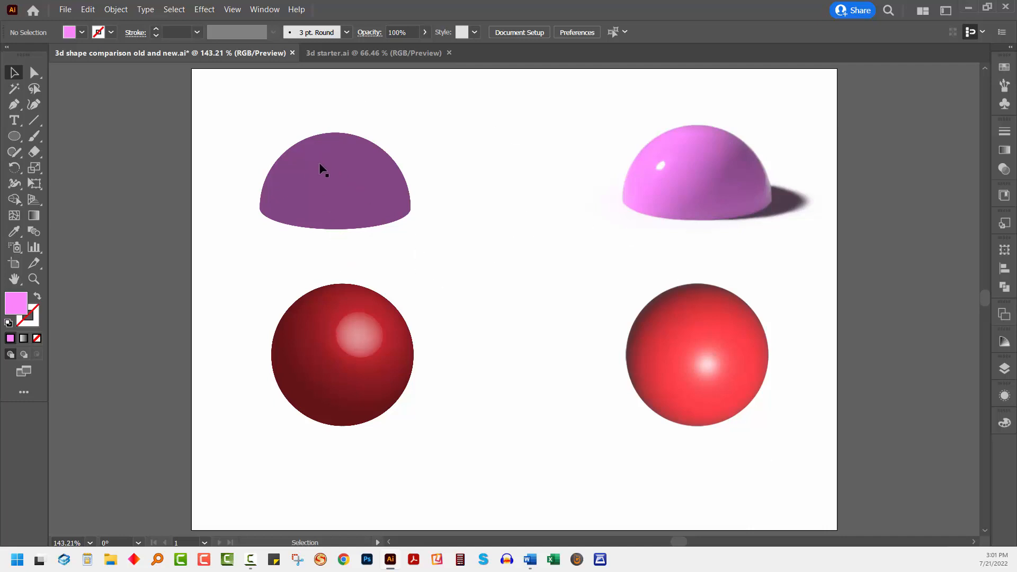
Step: Hide and restore the 3D effect on both domes, classic and new, to compare their underlying flat paths
{"action": "left_click", "coordinate": [328, 177]}
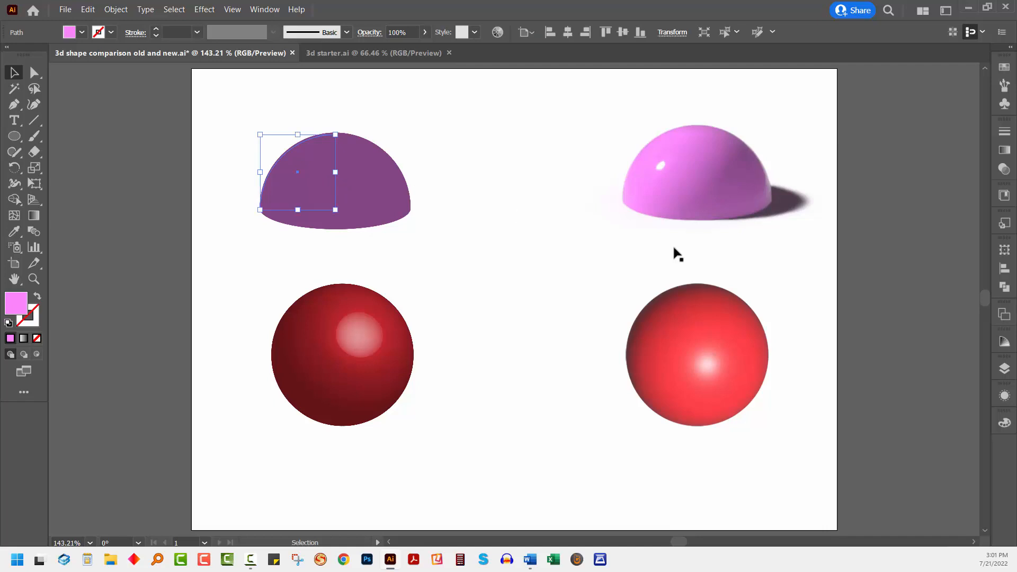
{"action": "left_click", "coordinate": [1003, 397]}
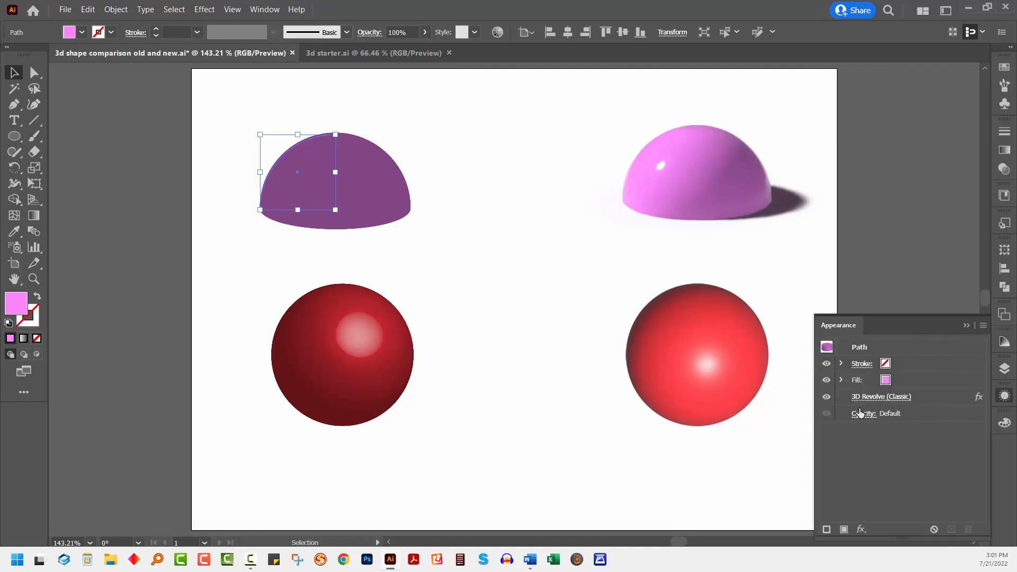
{"action": "left_click", "coordinate": [825, 397]}
{"action": "left_click", "coordinate": [713, 186]}
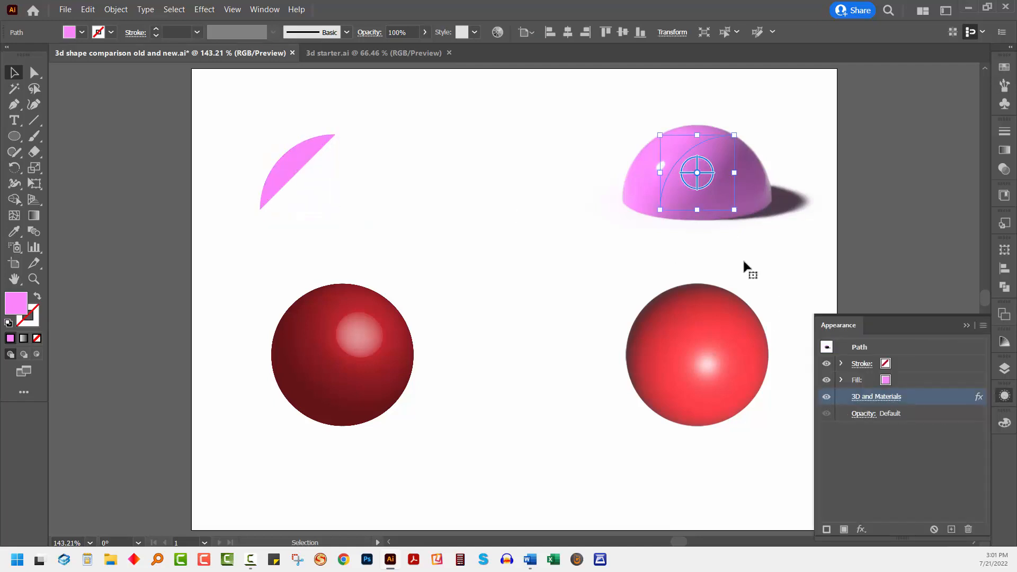
{"action": "left_click", "coordinate": [827, 397]}
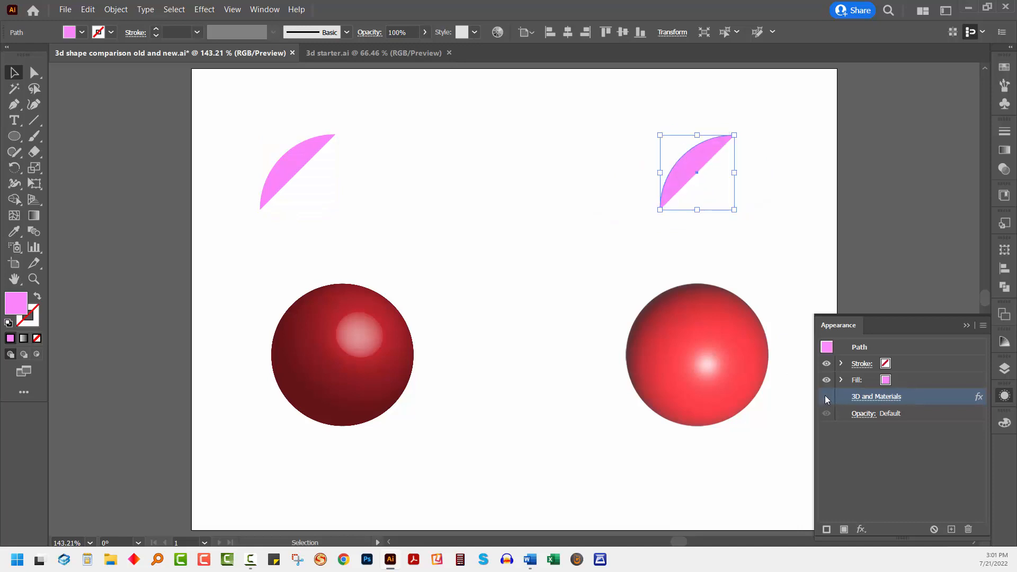
{"action": "left_click", "coordinate": [826, 398]}
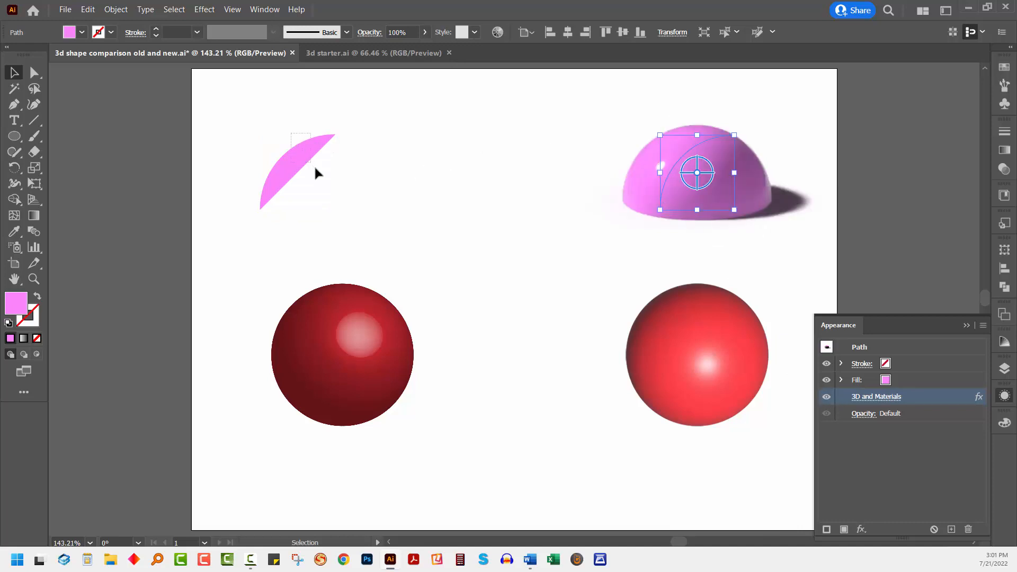
{"action": "left_click", "coordinate": [308, 159]}
{"action": "left_click", "coordinate": [826, 397]}
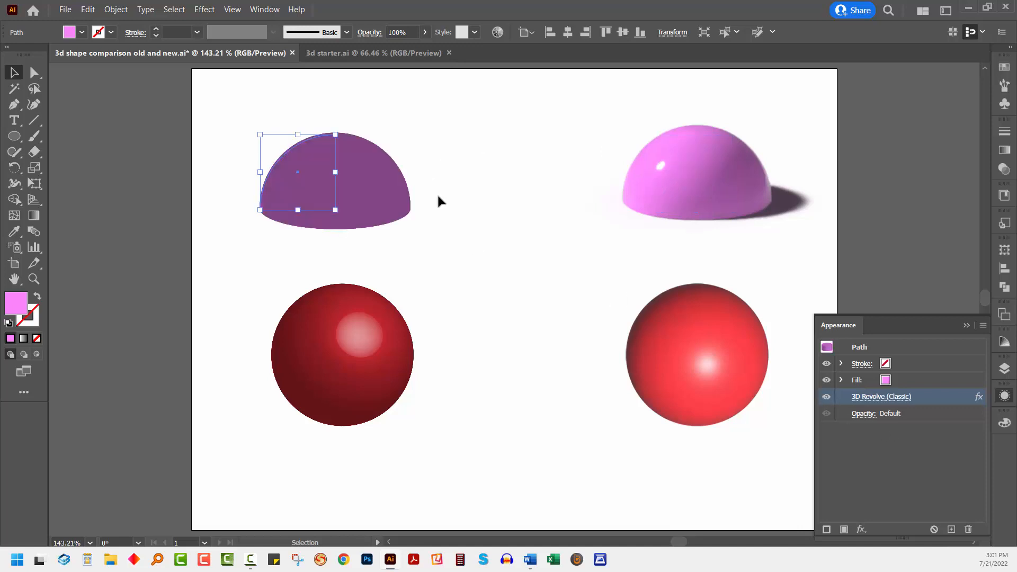
Step: Hide and restore the 3D effect on both red spheres to compare their underlying flat paths, and deselect
{"action": "left_click", "coordinate": [376, 361]}
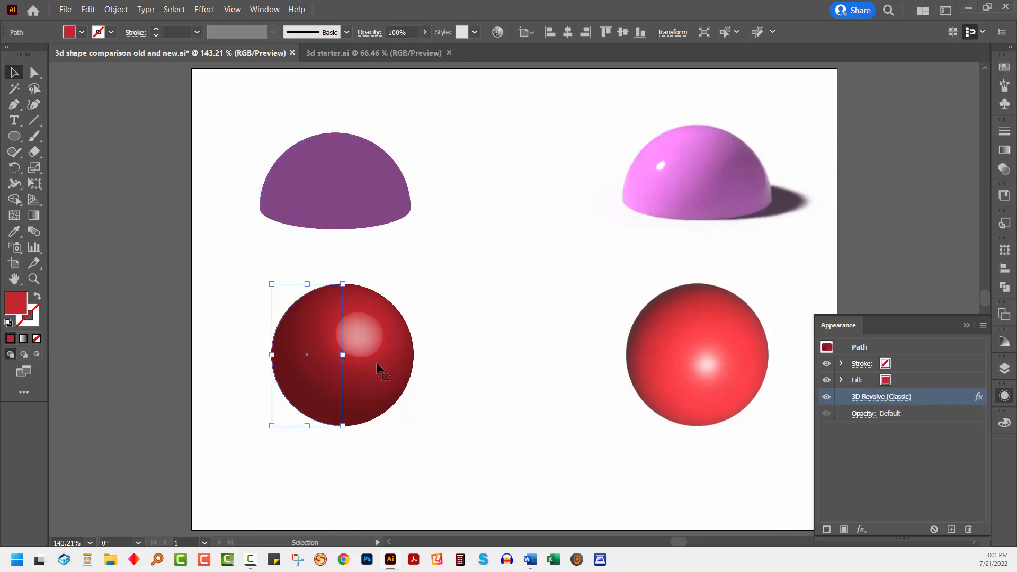
{"action": "left_click", "coordinate": [828, 398]}
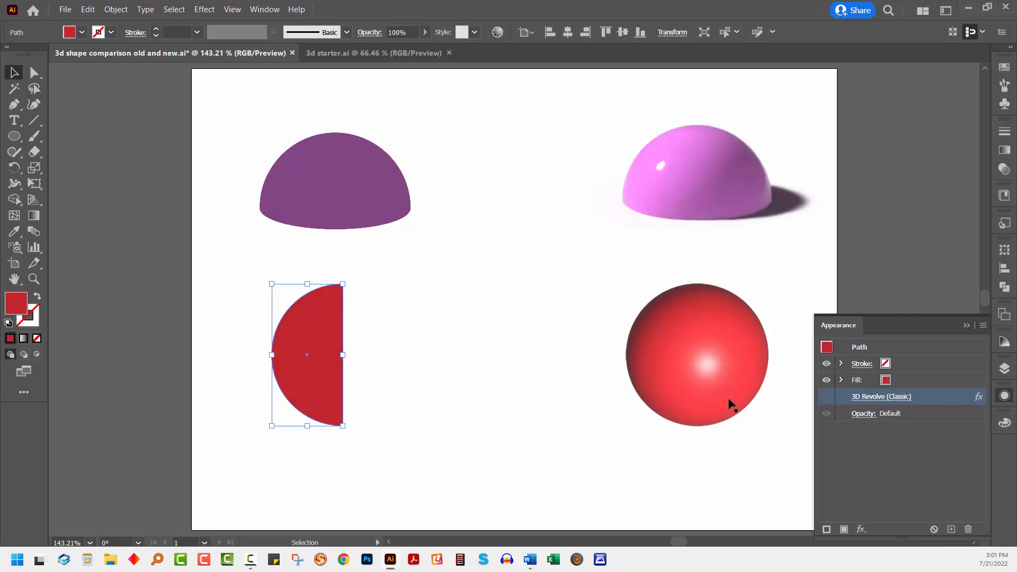
{"action": "left_click", "coordinate": [692, 405]}
{"action": "left_click", "coordinate": [827, 396]}
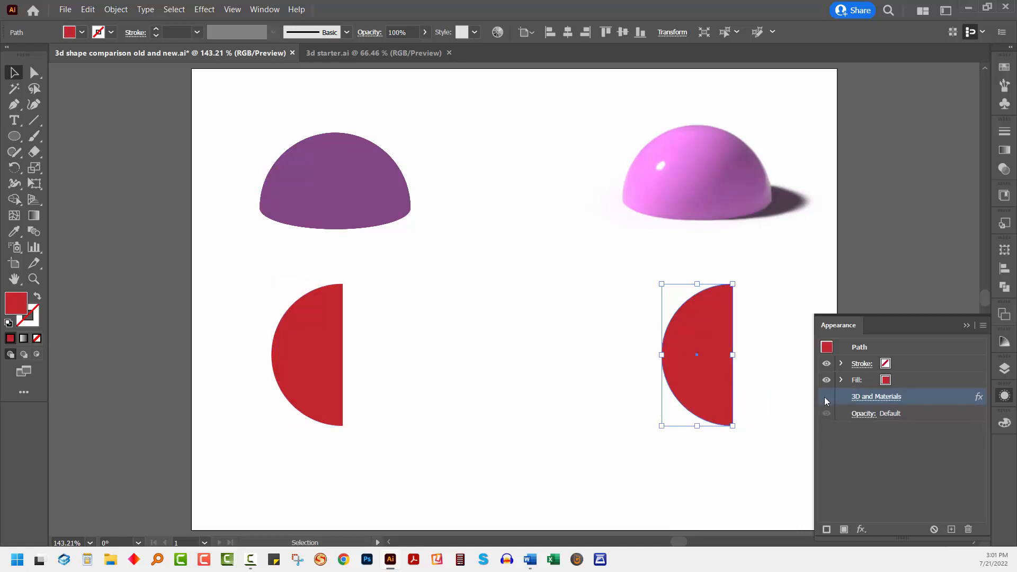
{"action": "left_click", "coordinate": [825, 397]}
{"action": "left_click", "coordinate": [299, 352]}
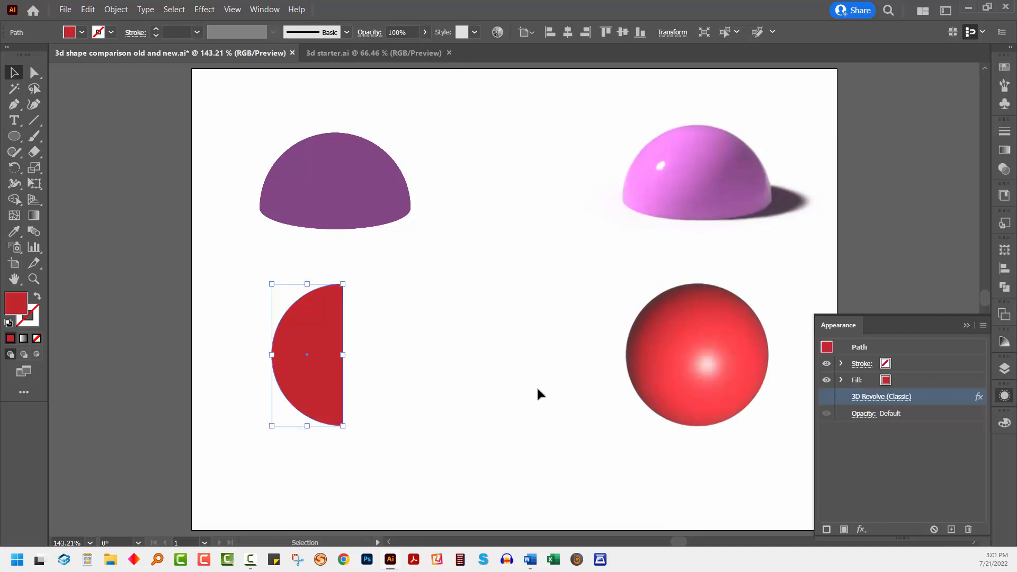
{"action": "left_click", "coordinate": [826, 397]}
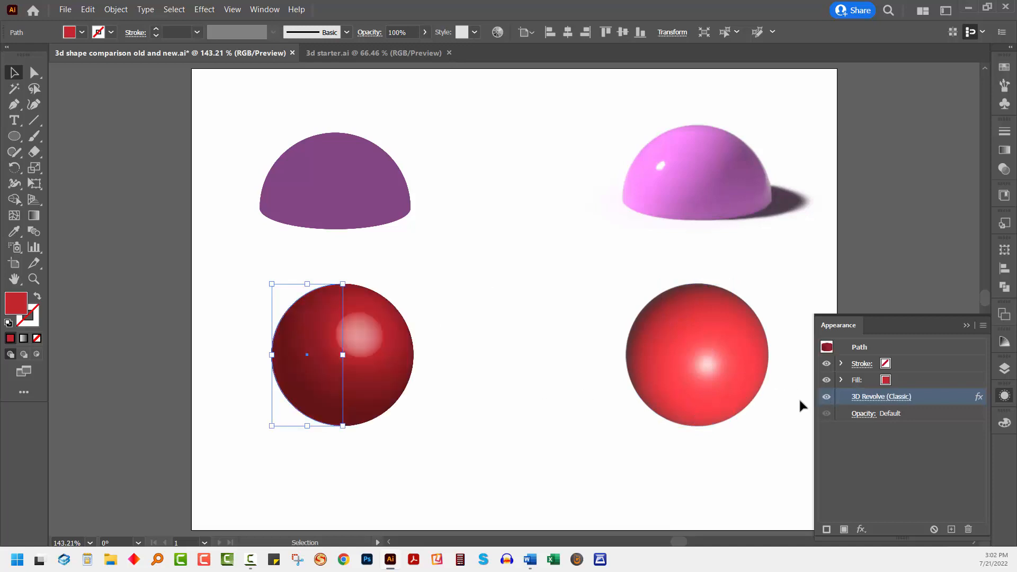
{"action": "left_click", "coordinate": [511, 406]}
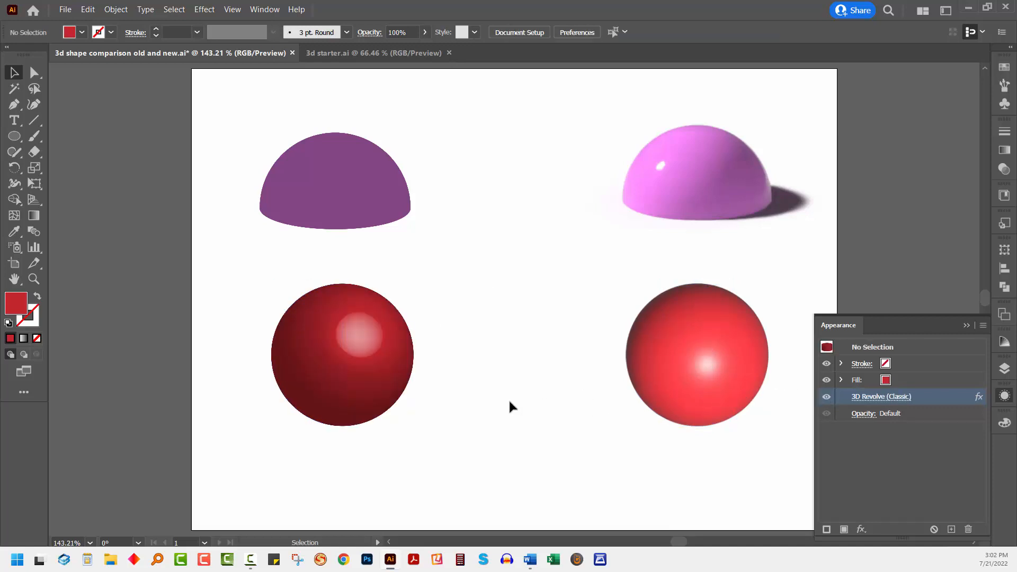
Step: Close the "3d shape comparison old and new.ai" document without saving and check the pink circle's width and height in "3d starter.ai"
{"action": "left_click", "coordinate": [292, 54]}
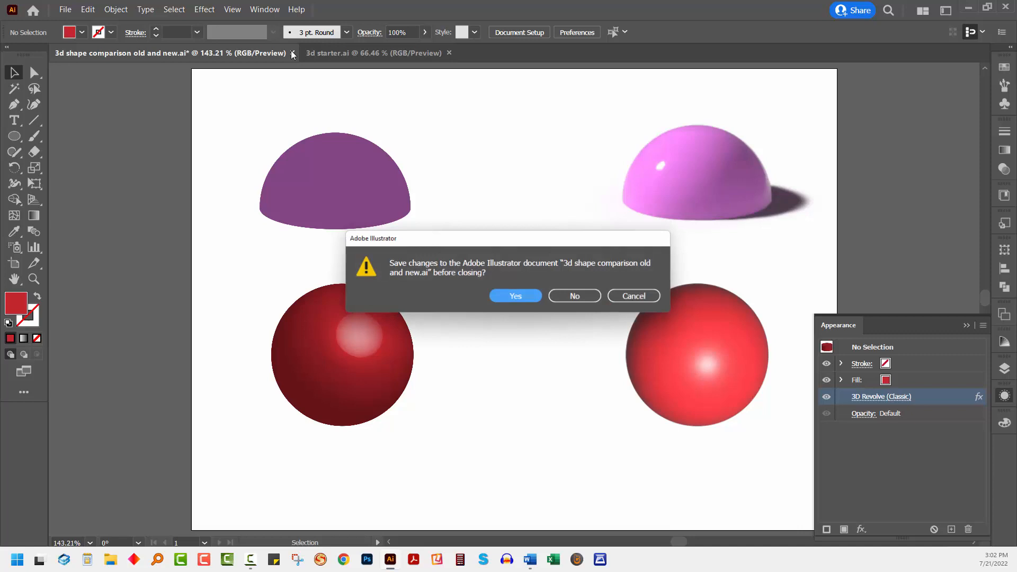
{"action": "left_click", "coordinate": [577, 295]}
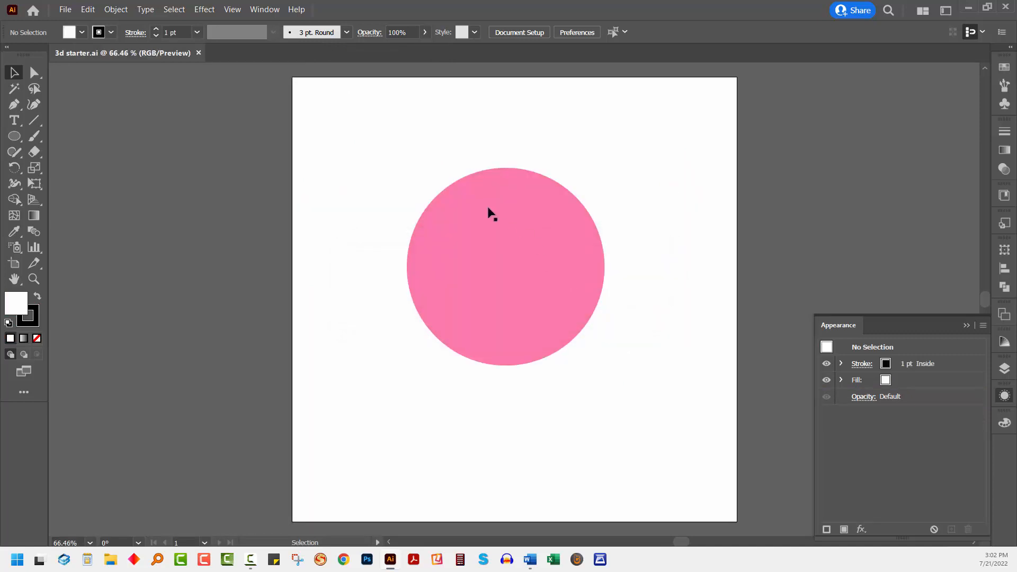
{"action": "left_click", "coordinate": [454, 212]}
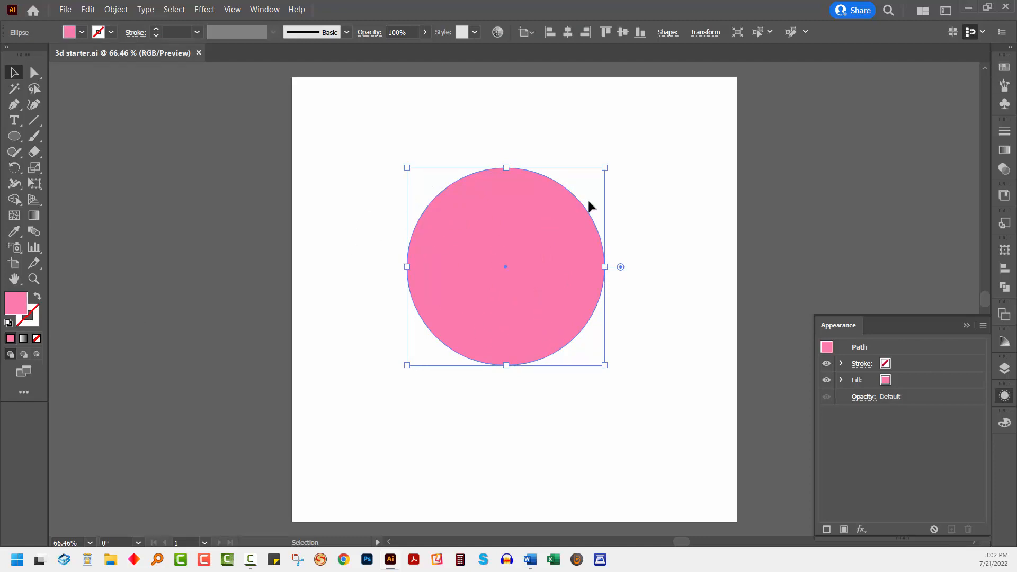
{"action": "left_click", "coordinate": [707, 31]}
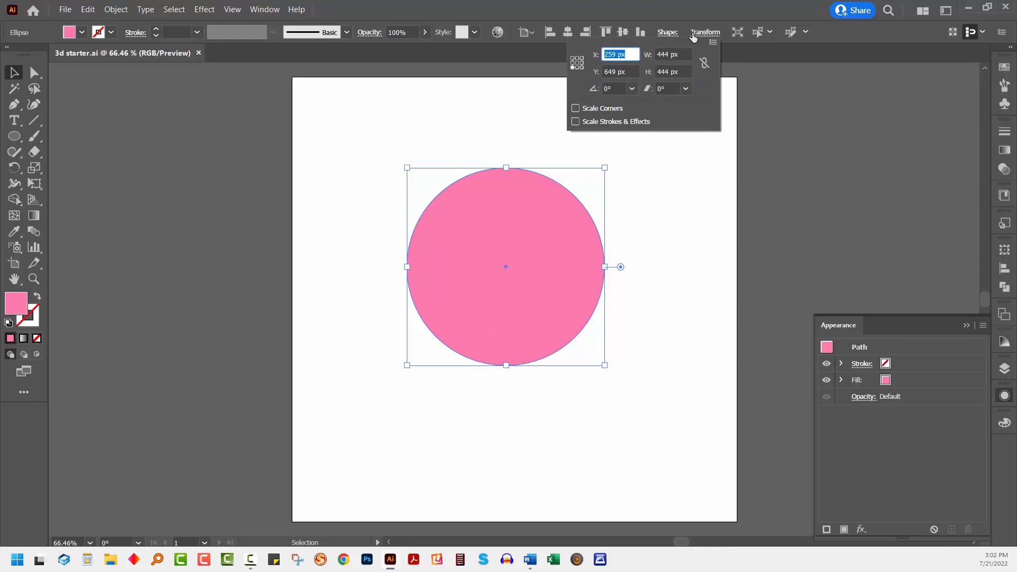
{"action": "left_click", "coordinate": [662, 270]}
{"action": "left_click", "coordinate": [620, 282]}
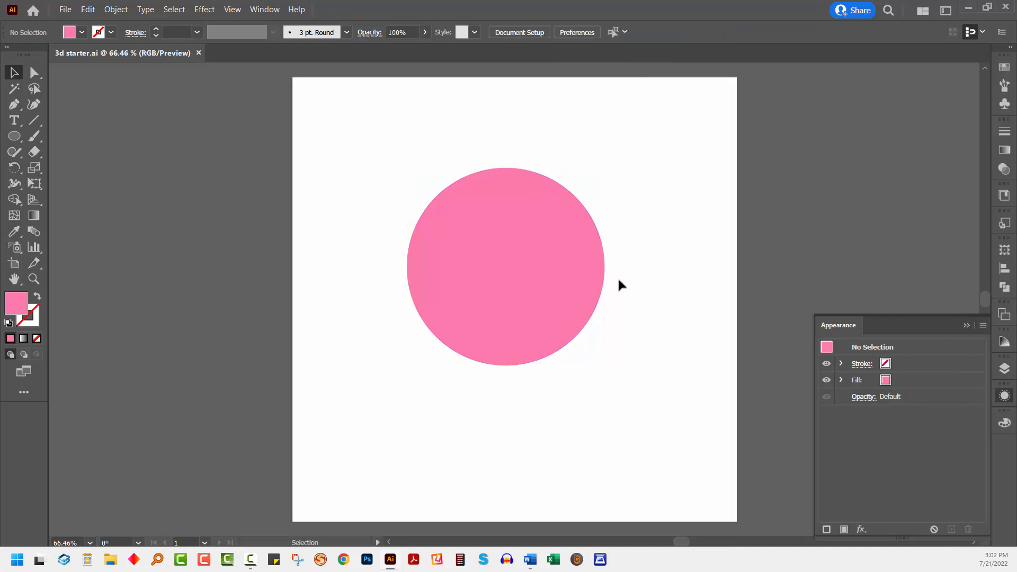
Step: Delete the pink circle's rightmost anchor point to keep only its left half, and reselect the whole shape
{"action": "left_click", "coordinate": [35, 73]}
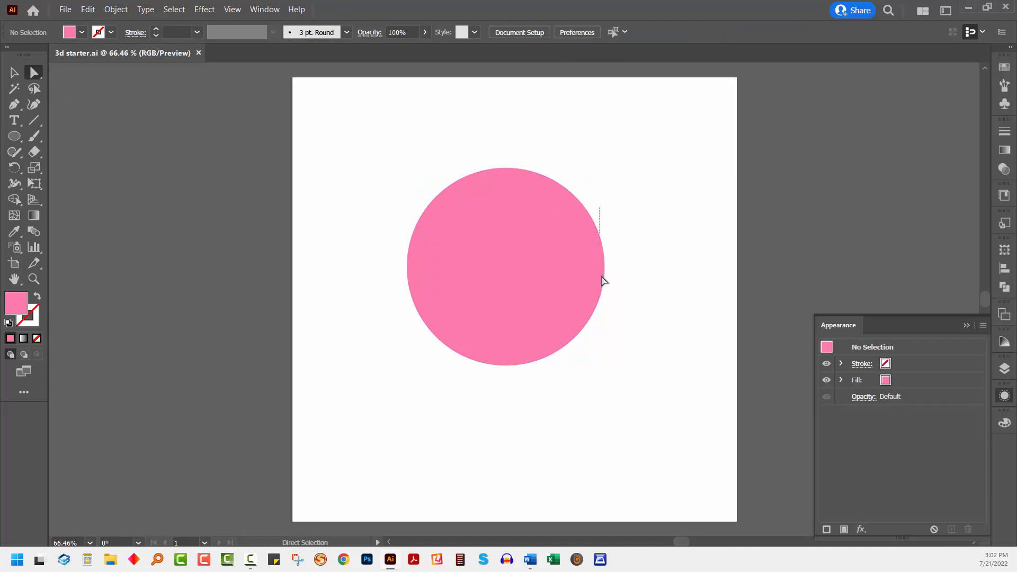
{"action": "left_click", "coordinate": [604, 281]}
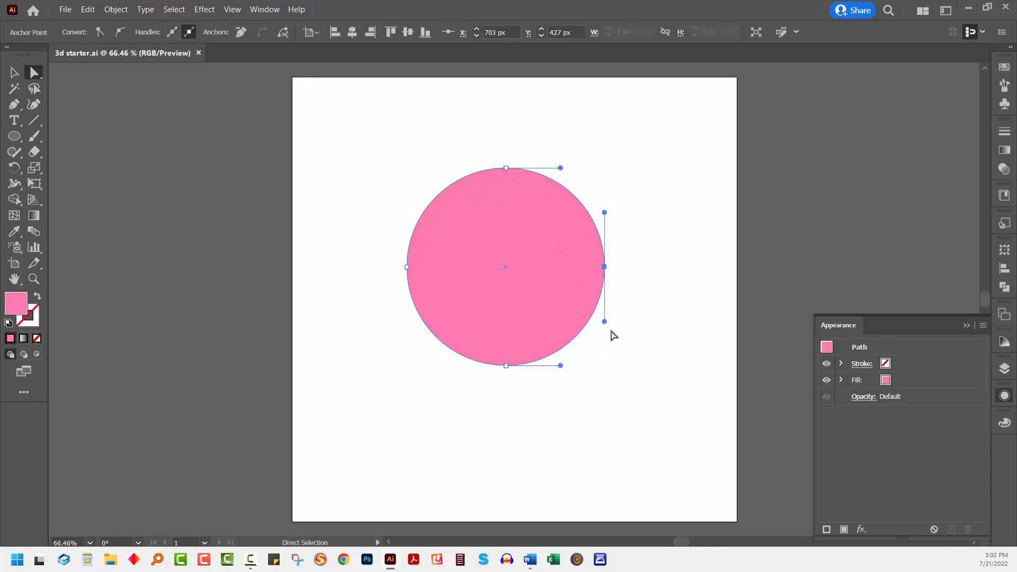
{"action": "key", "text": "Delete"}
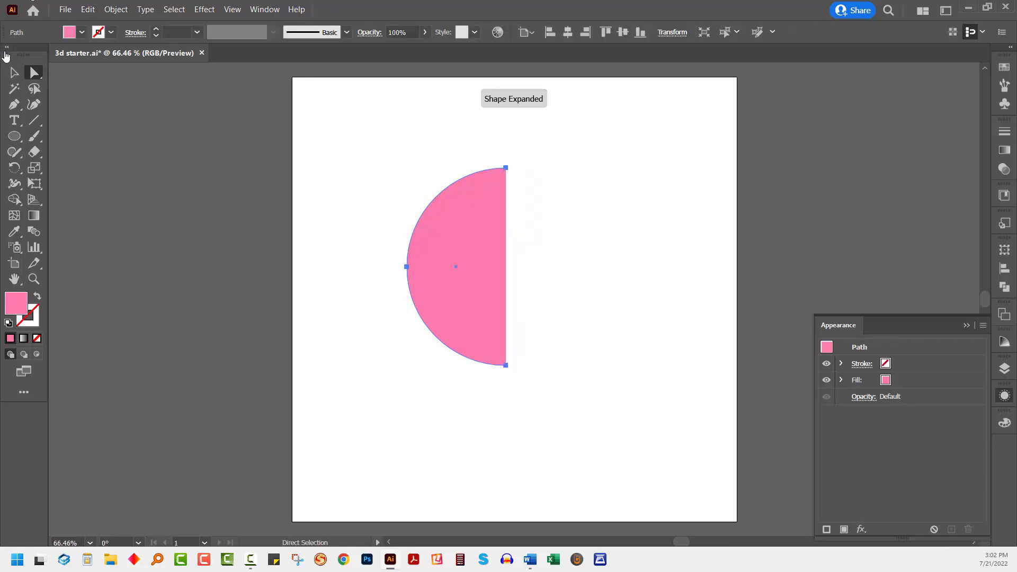
{"action": "left_click", "coordinate": [14, 73]}
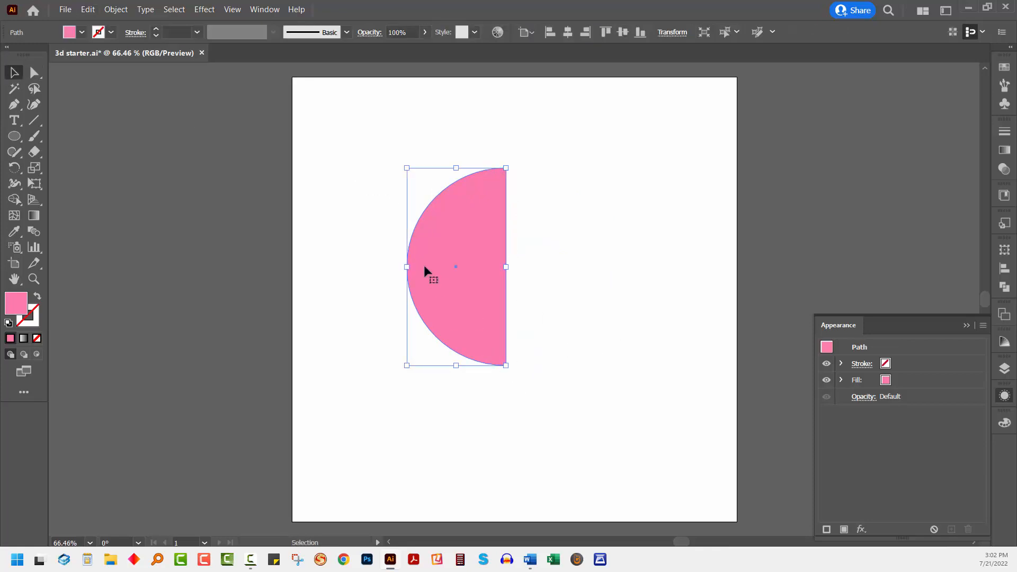
Step: Apply a 3D Revolve to the selected pink half-circle with the 3D and Materials settings
{"action": "left_click", "coordinate": [266, 10]}
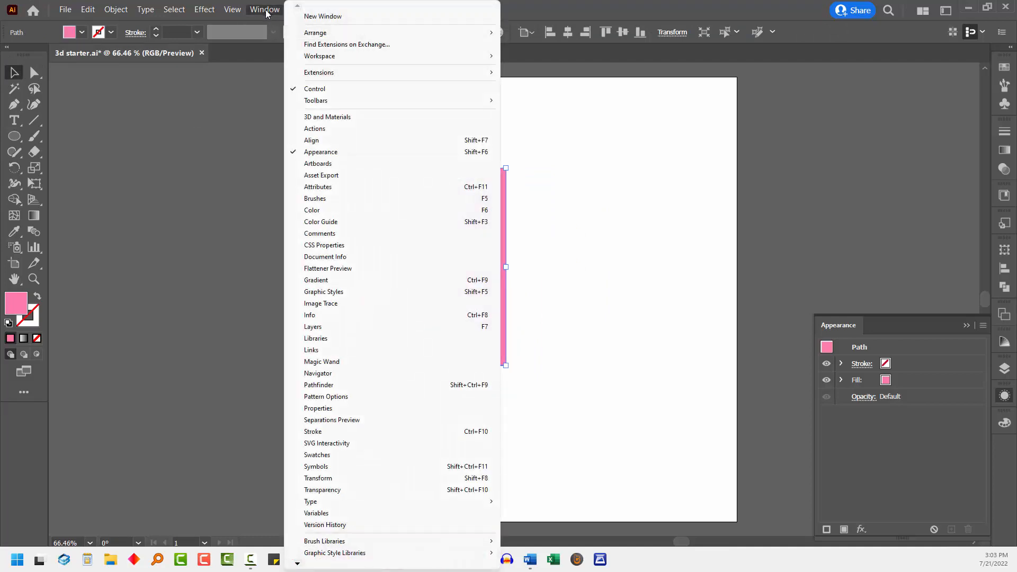
{"action": "left_click", "coordinate": [321, 118]}
{"action": "left_click_drag", "start_coordinate": [782, 70], "coordinate": [683, 77]}
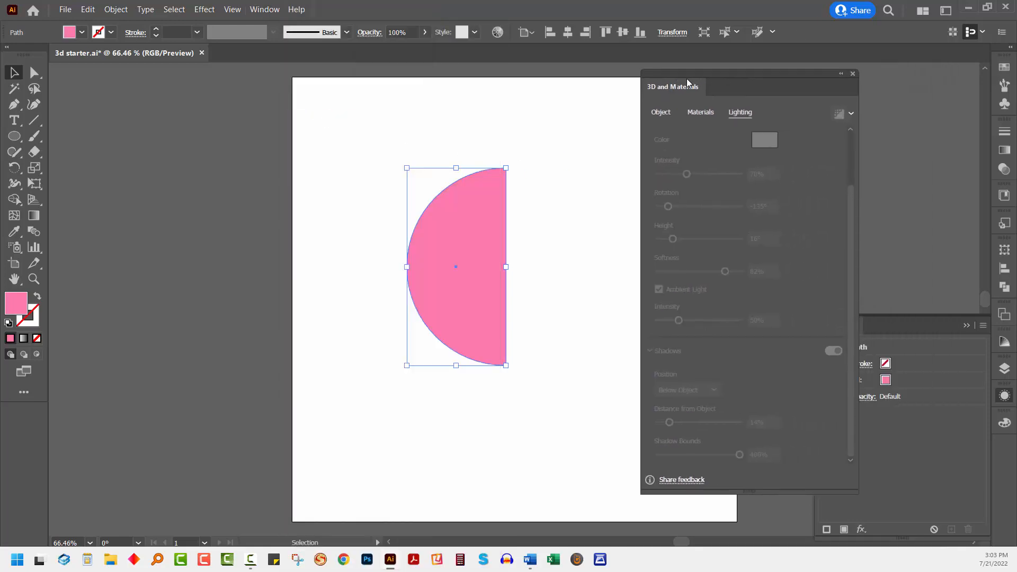
{"action": "left_click", "coordinate": [652, 112]}
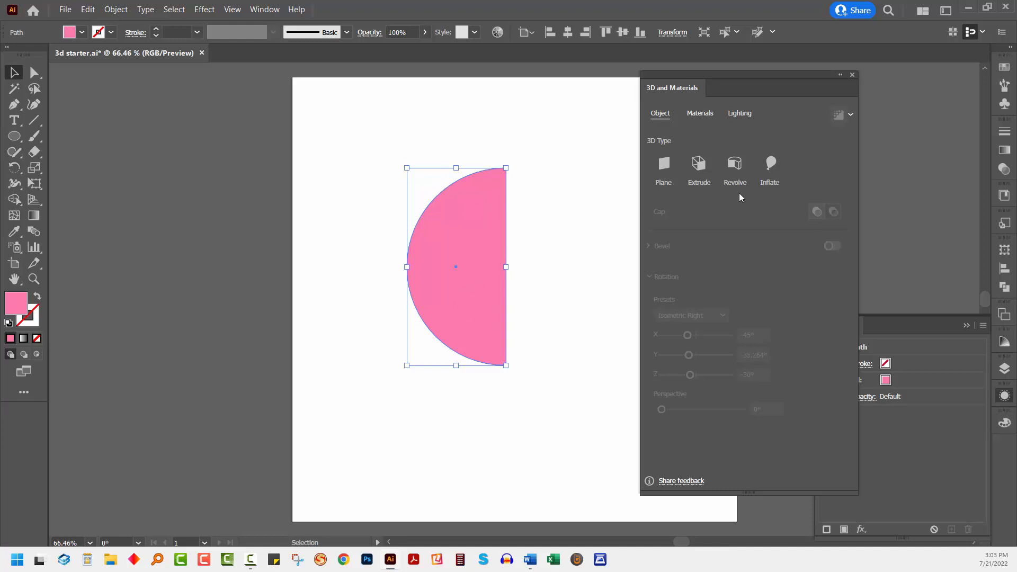
{"action": "left_click", "coordinate": [736, 168]}
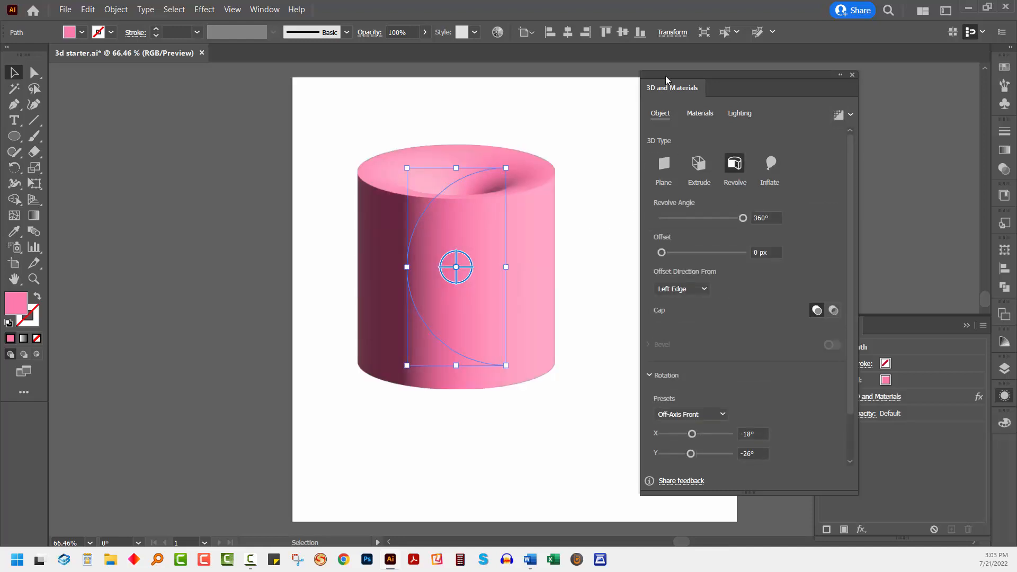
Step: Set the revolve's offset direction to Right Edge, with a 360° revolve angle and 0 px offset
{"action": "left_click_drag", "start_coordinate": [666, 75], "coordinate": [713, 75]}
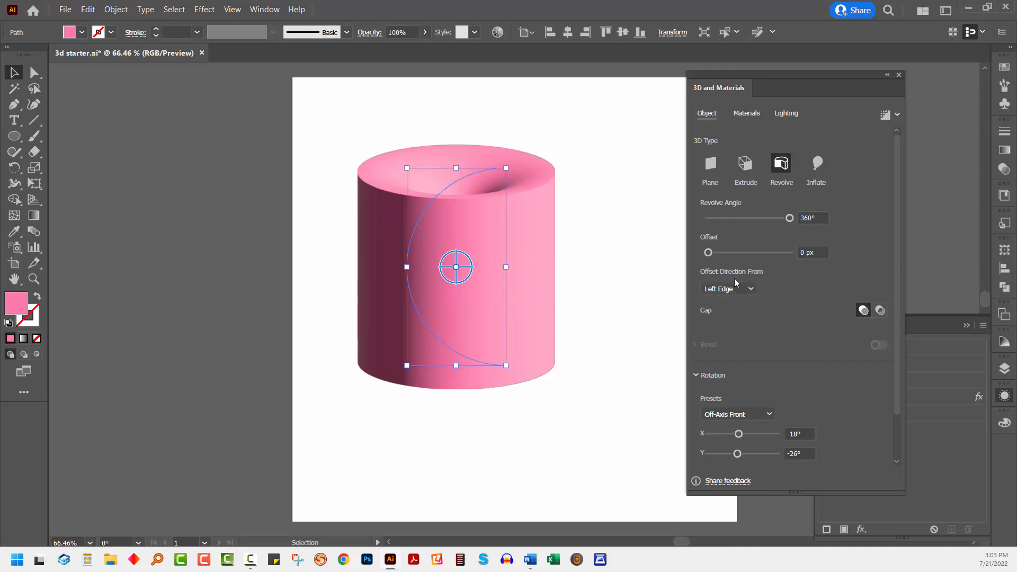
{"action": "left_click", "coordinate": [753, 289]}
{"action": "left_click", "coordinate": [744, 318]}
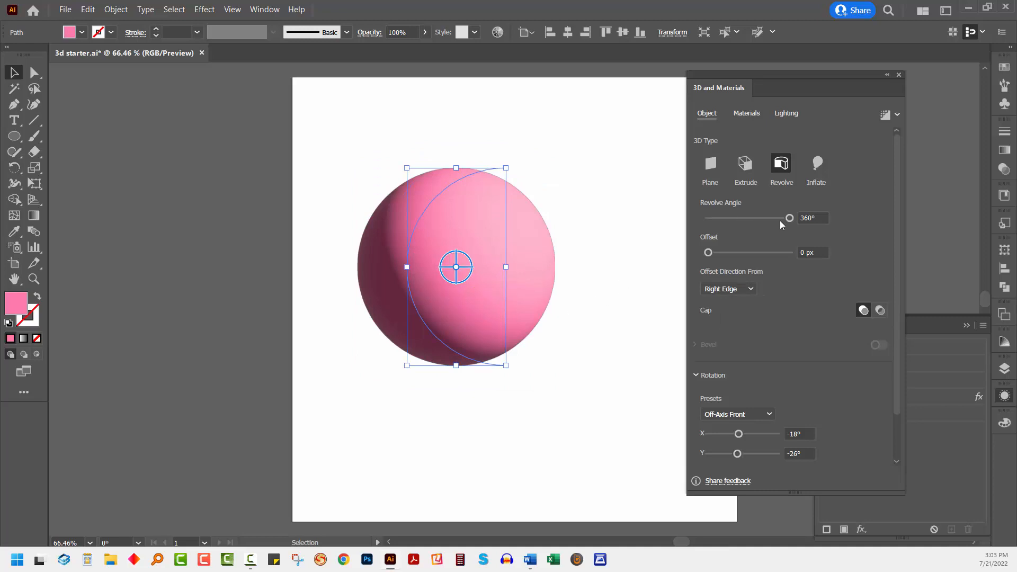
{"action": "mouse_move", "coordinate": [789, 218]}
{"action": "left_mouse_down"}
{"action": "mouse_move", "coordinate": [745, 218]}
{"action": "mouse_move", "coordinate": [797, 219]}
{"action": "left_mouse_up"}
{"action": "mouse_move", "coordinate": [709, 253]}
{"action": "left_mouse_down"}
{"action": "mouse_move", "coordinate": [739, 254]}
{"action": "mouse_move", "coordinate": [695, 255]}
{"action": "left_mouse_up"}
{"action": "scroll", "coordinate": [794, 344], "scroll_direction": "down", "scroll_amount": 2}
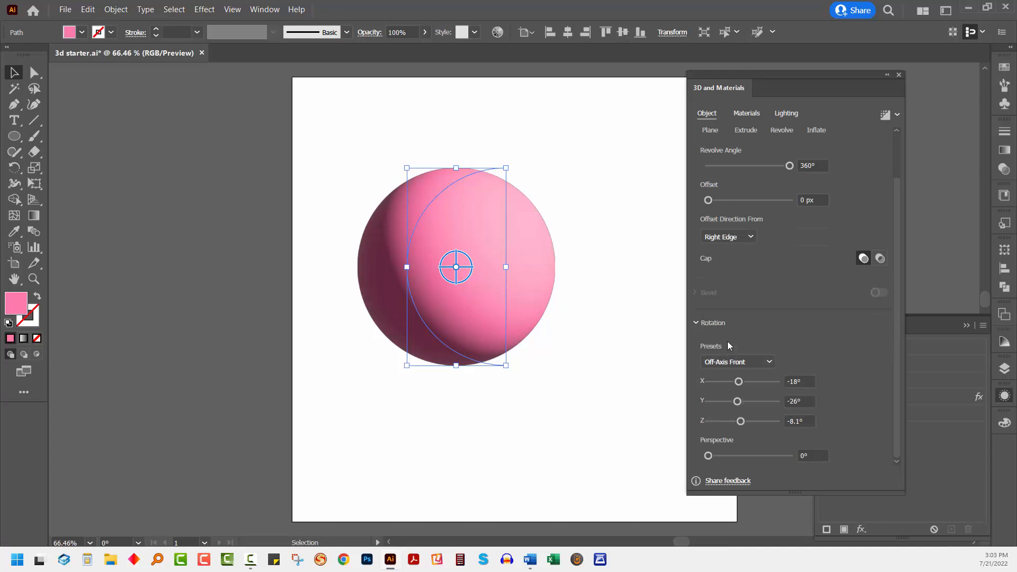
Step: Try the Off-Axis Right, Off-Axis Back and Isometric Left rotation presets on the sphere, and settle on Front
{"action": "left_click", "coordinate": [697, 323]}
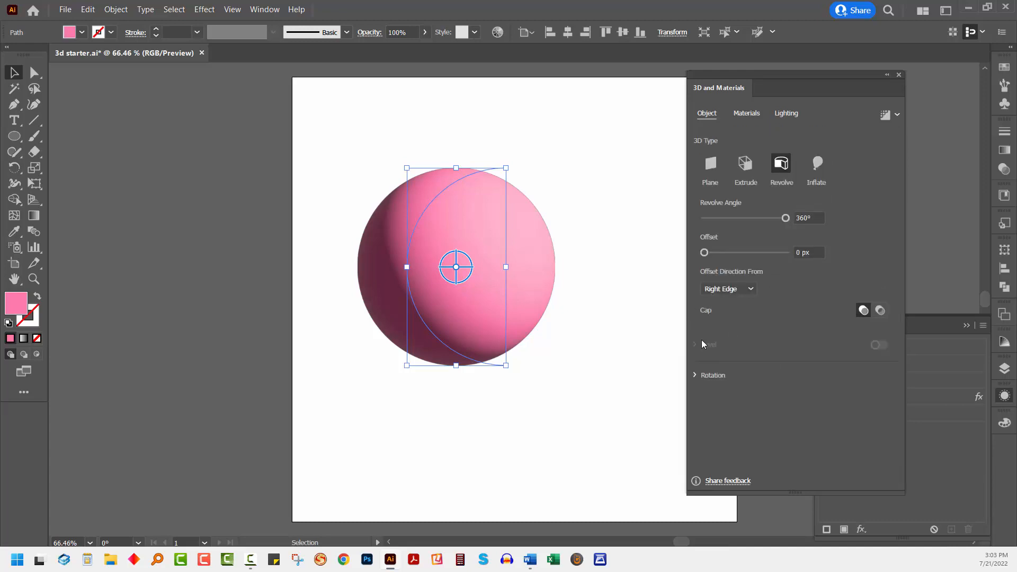
{"action": "left_click", "coordinate": [696, 375]}
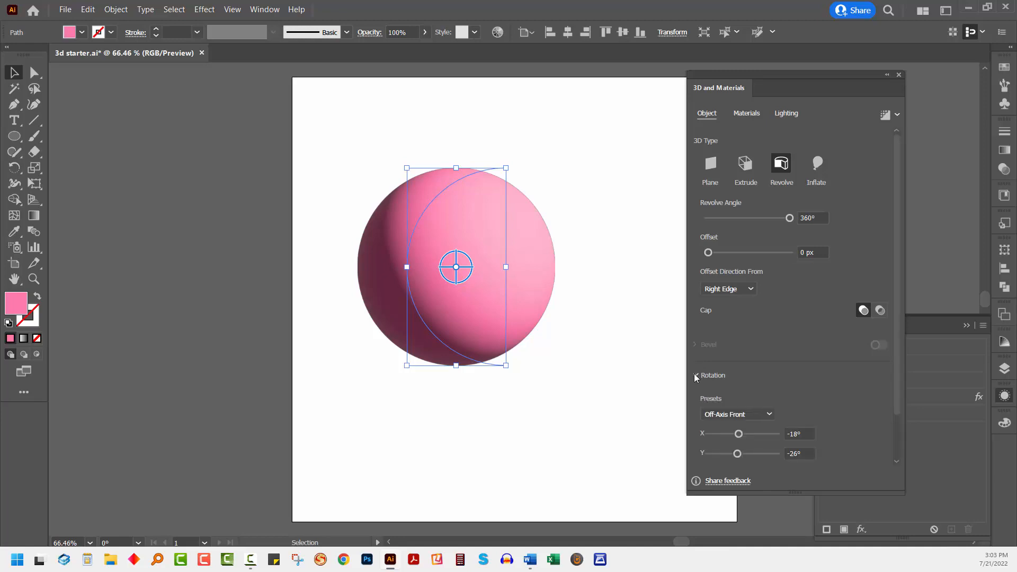
{"action": "scroll", "coordinate": [766, 414], "scroll_direction": "down", "scroll_amount": 3}
{"action": "left_click", "coordinate": [765, 414]}
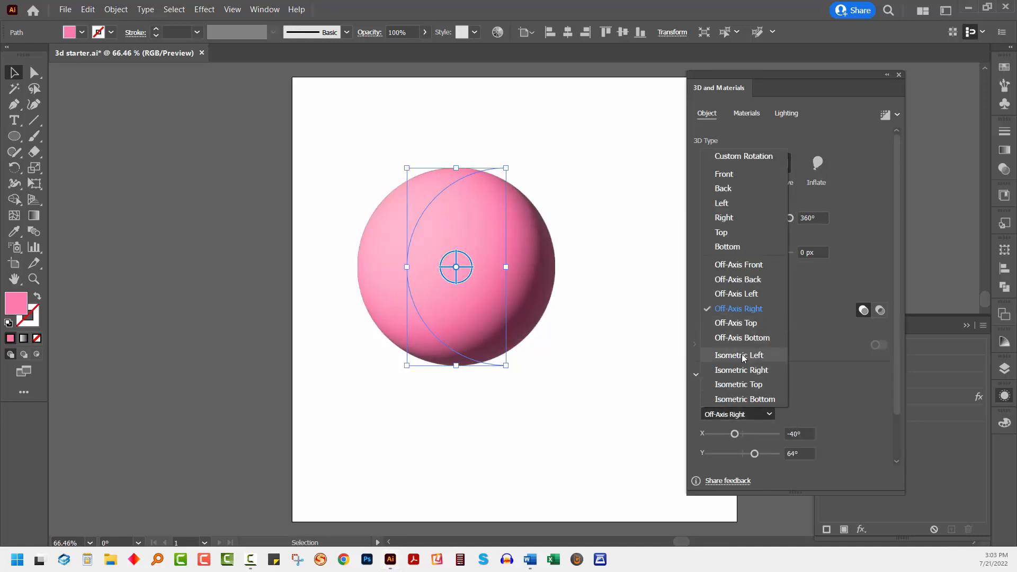
{"action": "left_click", "coordinate": [734, 281]}
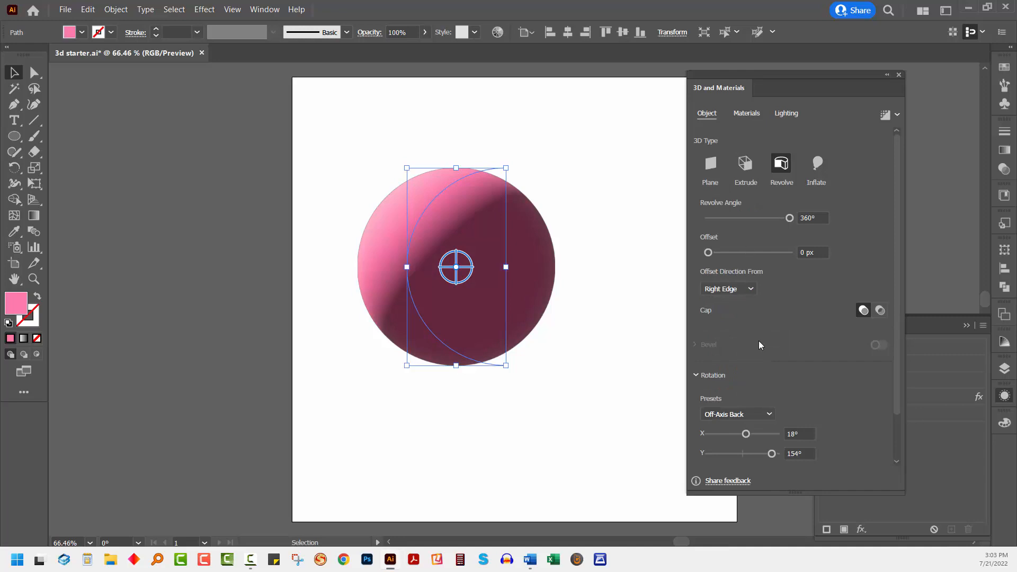
{"action": "left_click", "coordinate": [753, 414]}
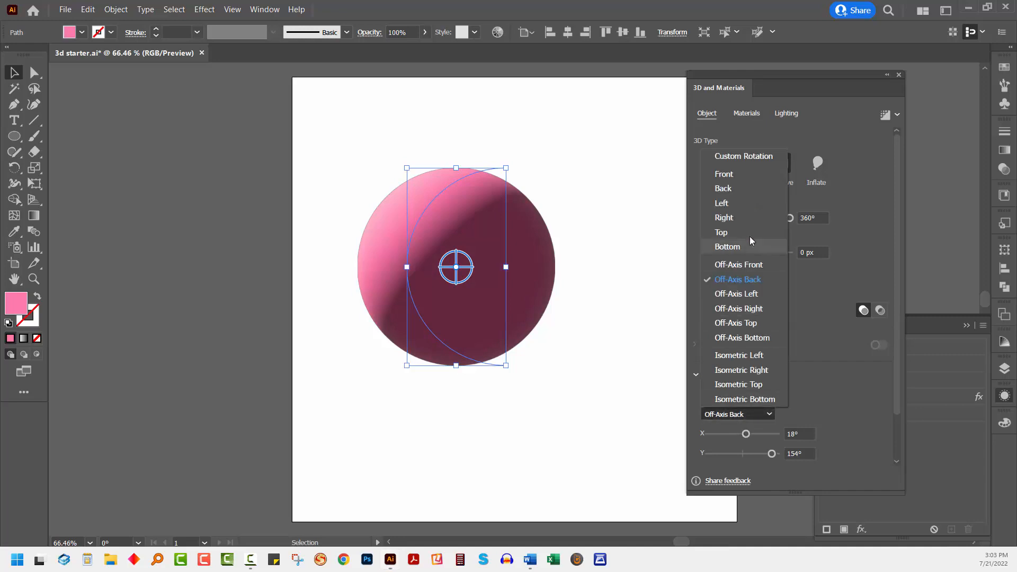
{"action": "left_click", "coordinate": [735, 356]}
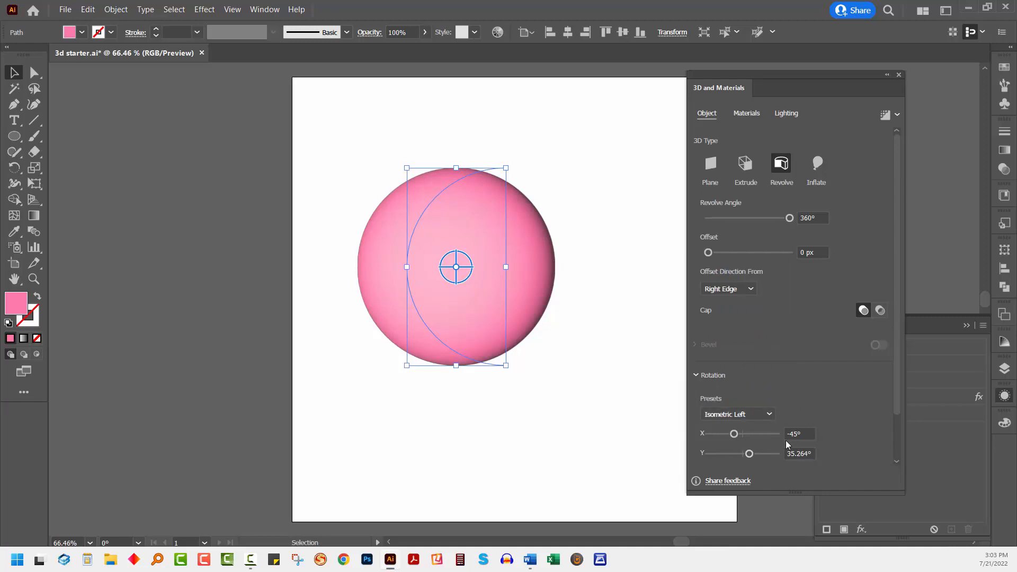
{"action": "left_click", "coordinate": [743, 415]}
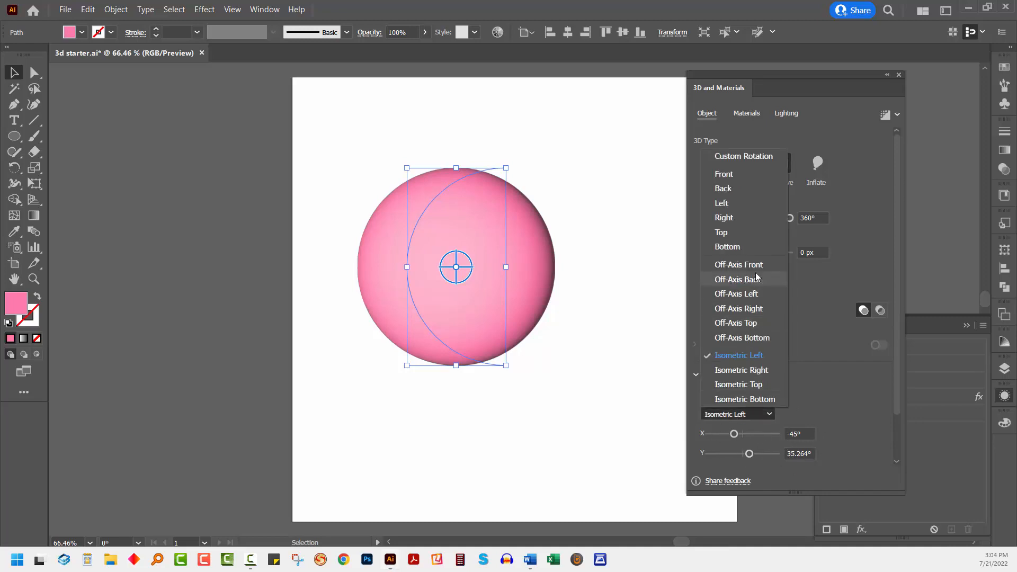
{"action": "left_click", "coordinate": [733, 176]}
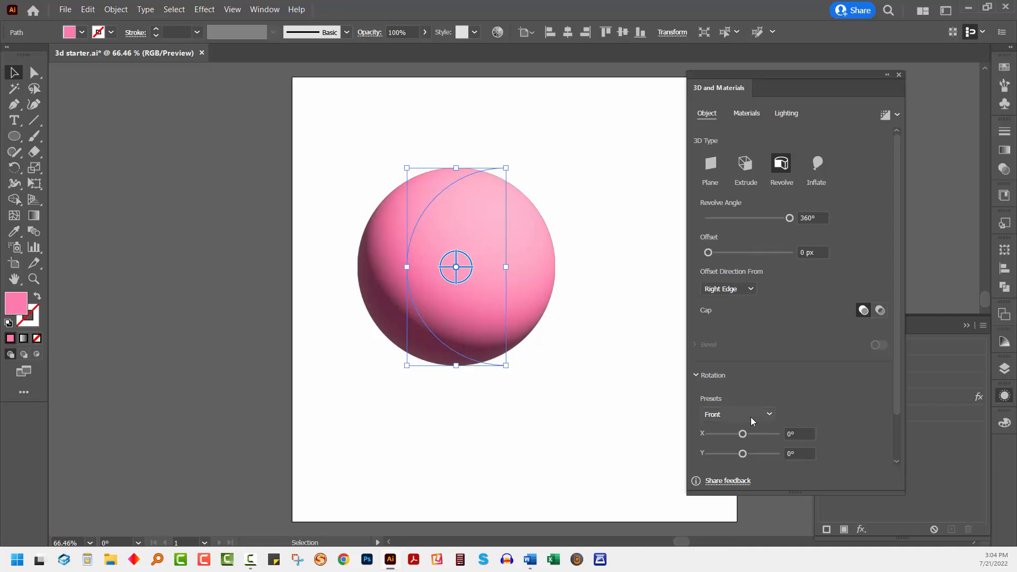
Step: Set the roughness of the sphere's Default material to 0.02 and render it with ray tracing
{"action": "left_click", "coordinate": [748, 114]}
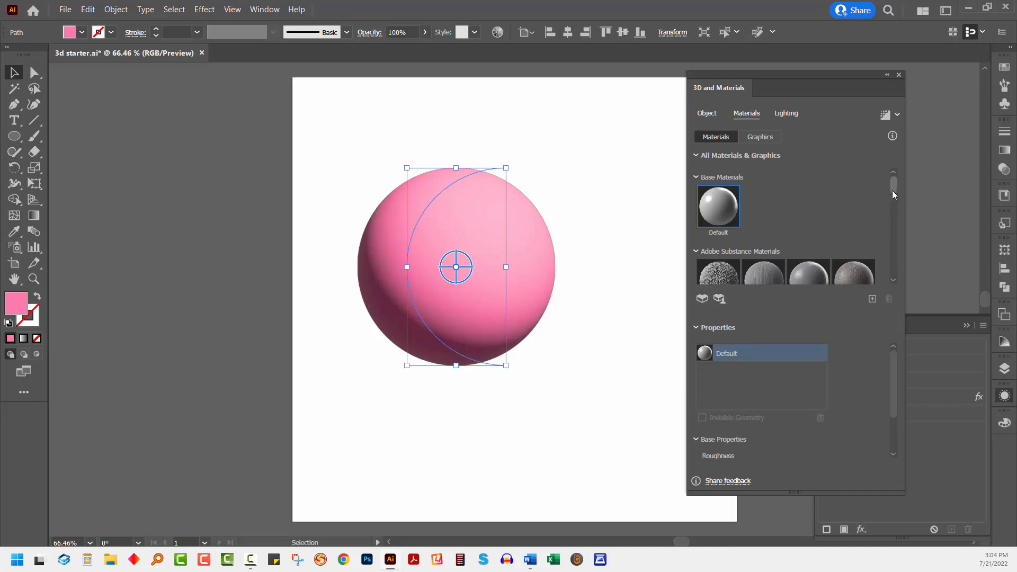
{"action": "mouse_move", "coordinate": [892, 190]}
{"action": "left_mouse_down"}
{"action": "mouse_move", "coordinate": [889, 239]}
{"action": "mouse_move", "coordinate": [888, 177]}
{"action": "left_mouse_up"}
{"action": "scroll", "coordinate": [895, 360], "scroll_direction": "down", "scroll_amount": 3}
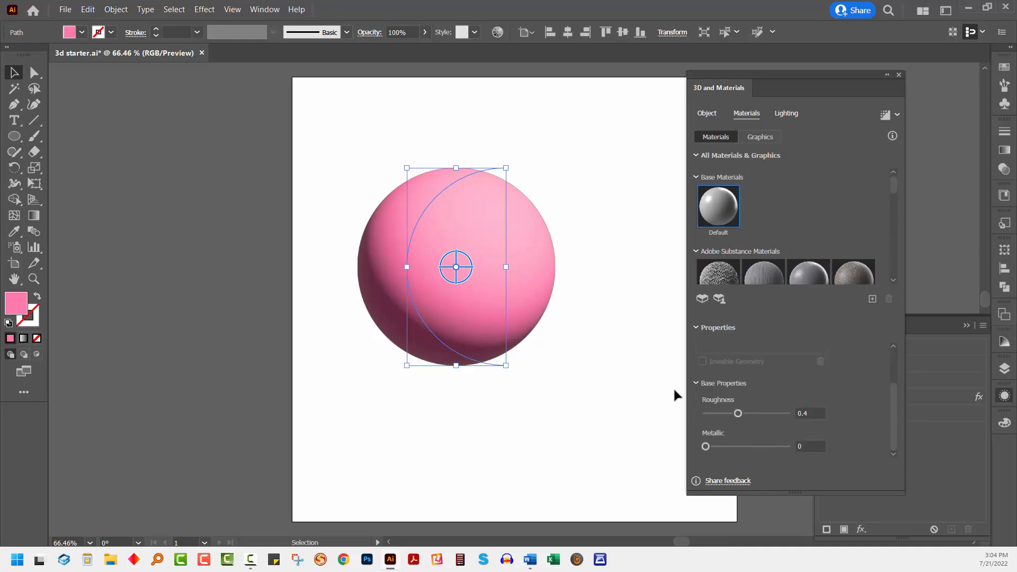
{"action": "left_click", "coordinate": [695, 383]}
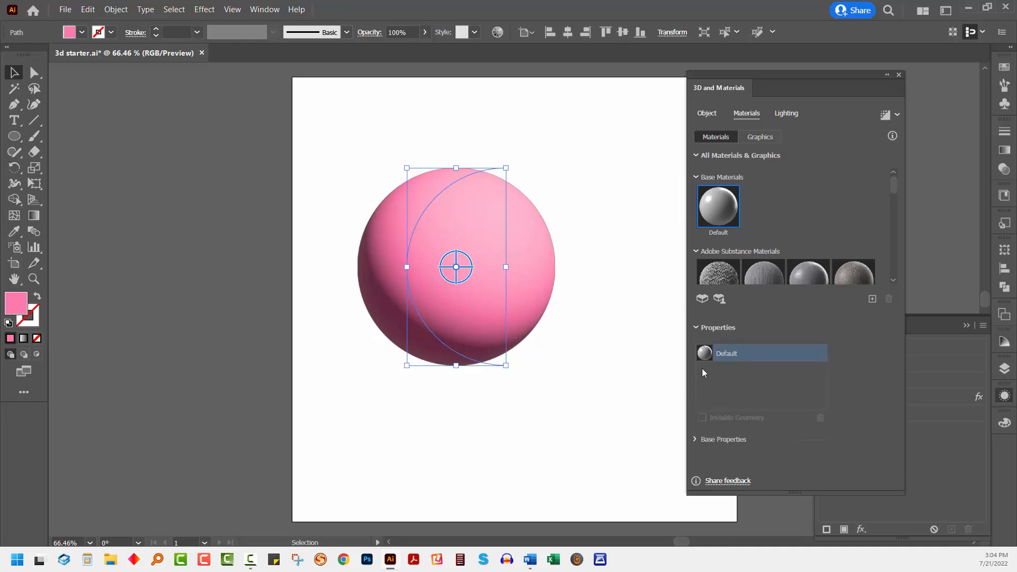
{"action": "left_click", "coordinate": [699, 440]}
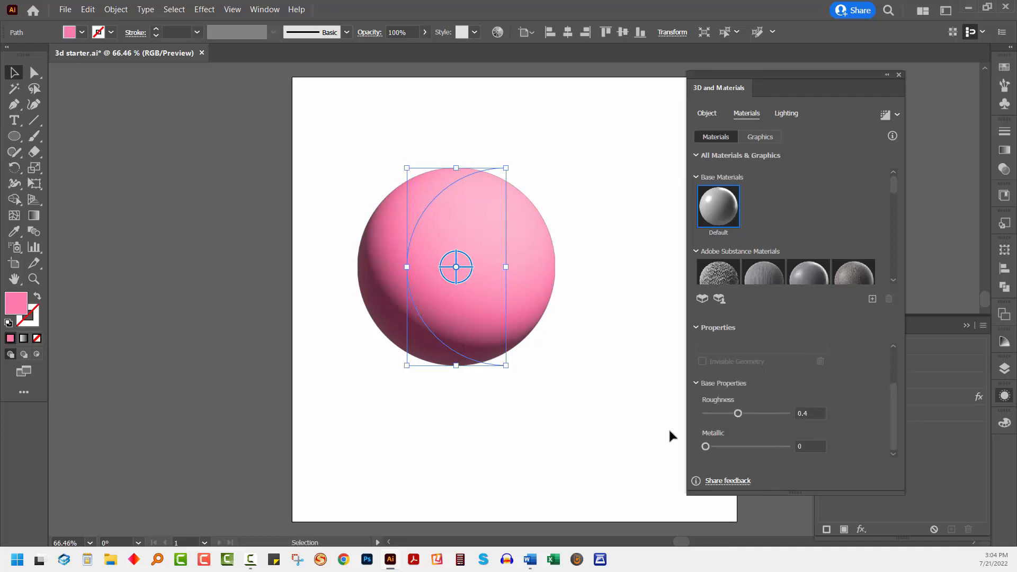
{"action": "left_click_drag", "start_coordinate": [737, 415], "coordinate": [710, 421]}
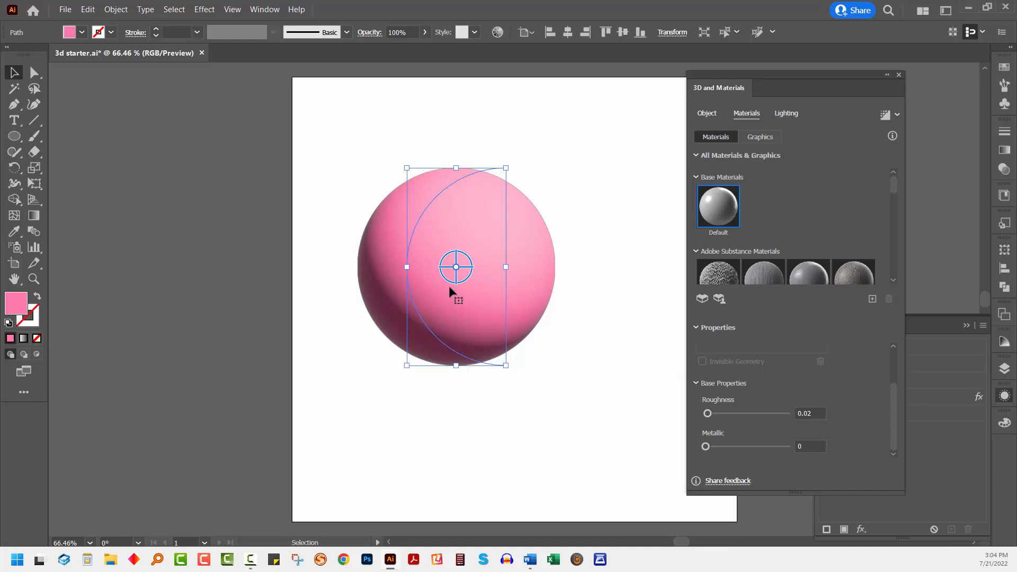
{"action": "left_click", "coordinate": [885, 114]}
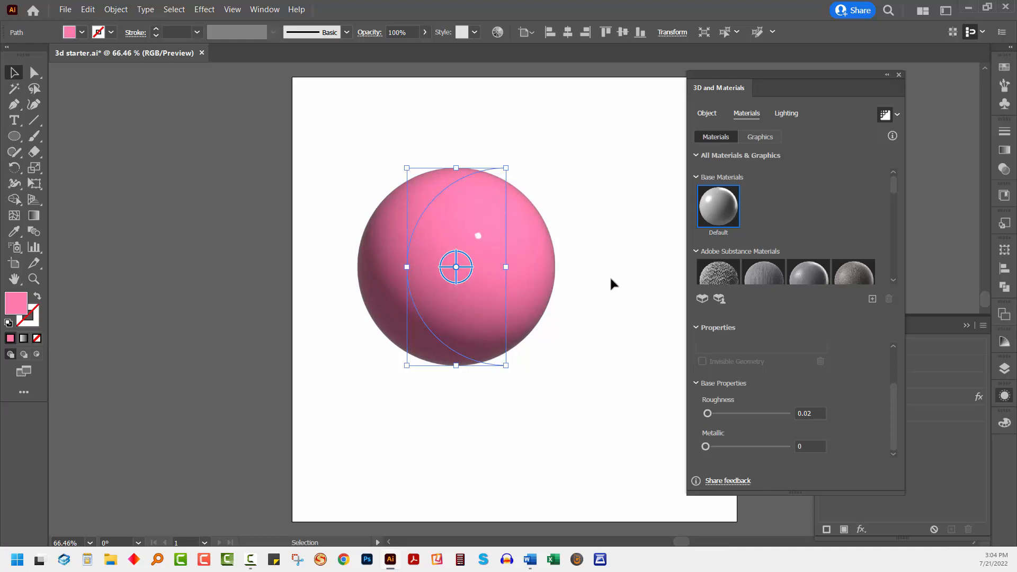
Step: Apply the Top Left lighting preset to the sphere, comparing it with the Standard preset
{"action": "left_click", "coordinate": [786, 114]}
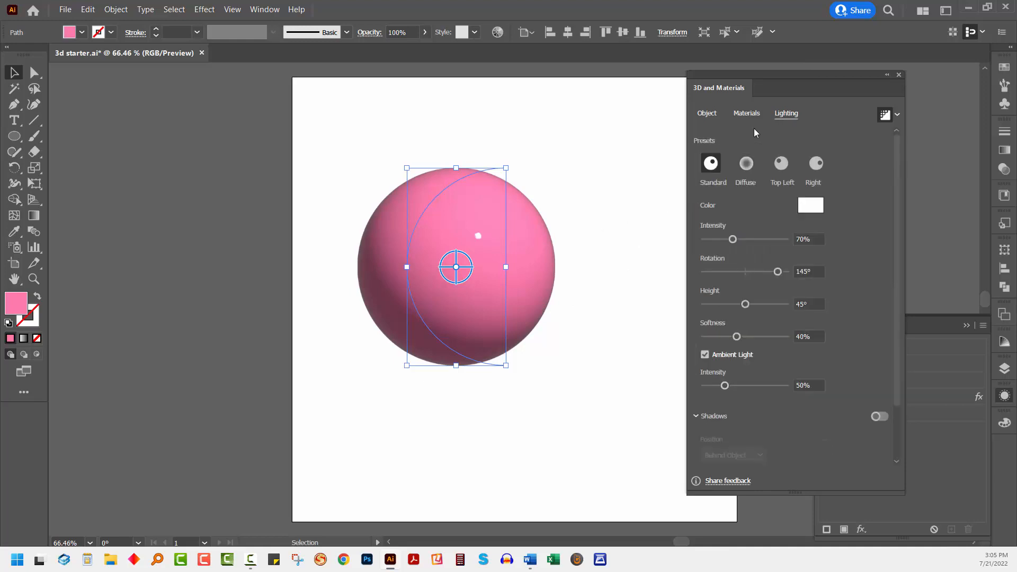
{"action": "left_click", "coordinate": [781, 163]}
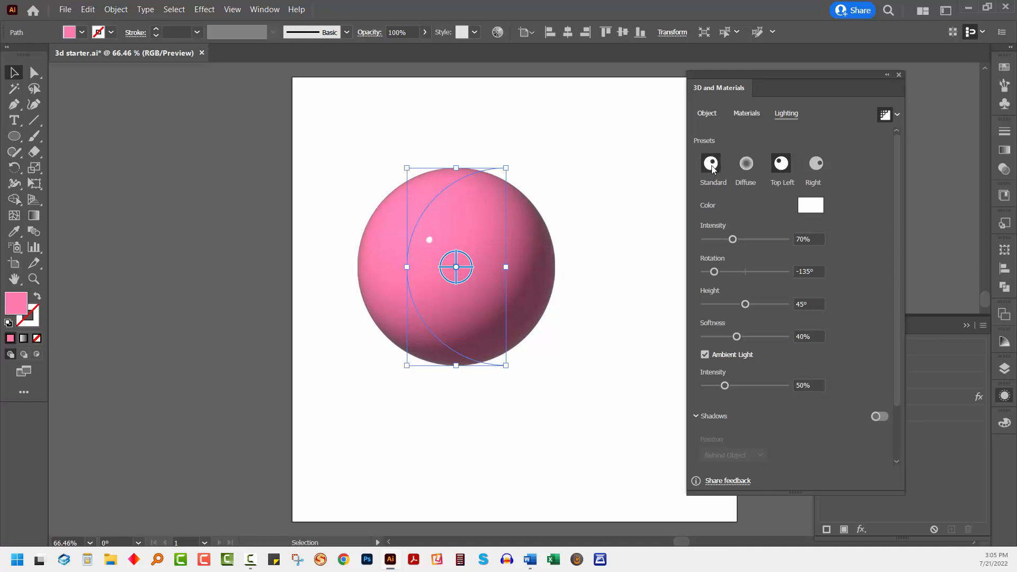
{"action": "left_click", "coordinate": [711, 163]}
{"action": "left_click", "coordinate": [782, 167]}
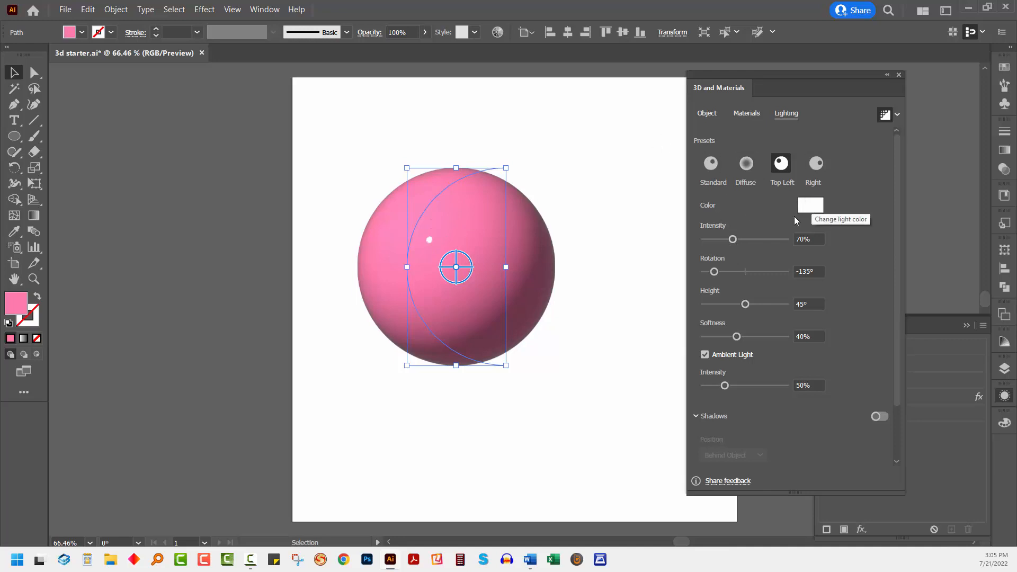
Step: Adjust the sphere's light to 66% intensity, 26° height and 83% softness
{"action": "left_click_drag", "start_coordinate": [734, 239], "coordinate": [715, 271]}
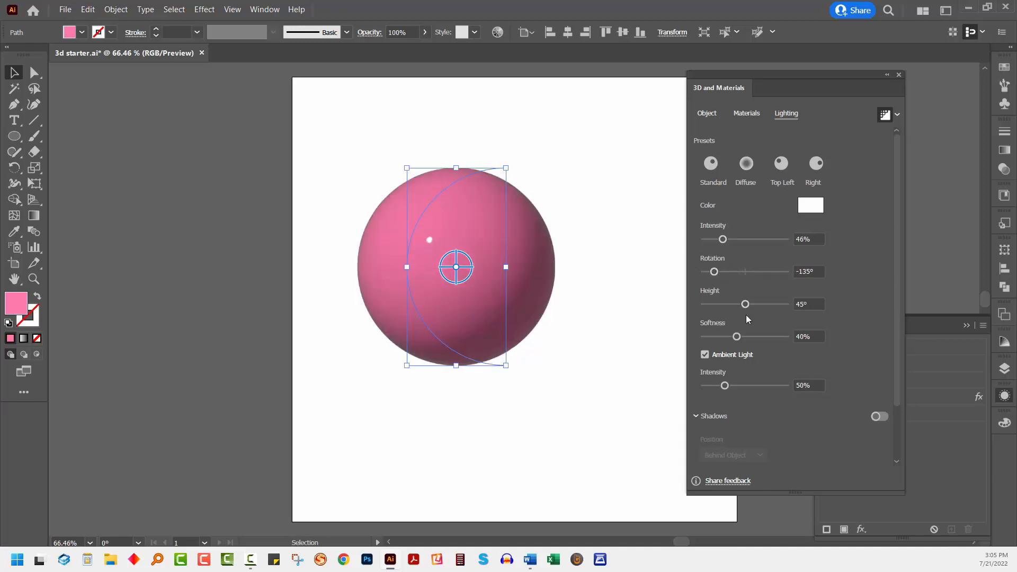
{"action": "left_click_drag", "start_coordinate": [746, 305], "coordinate": [773, 336]}
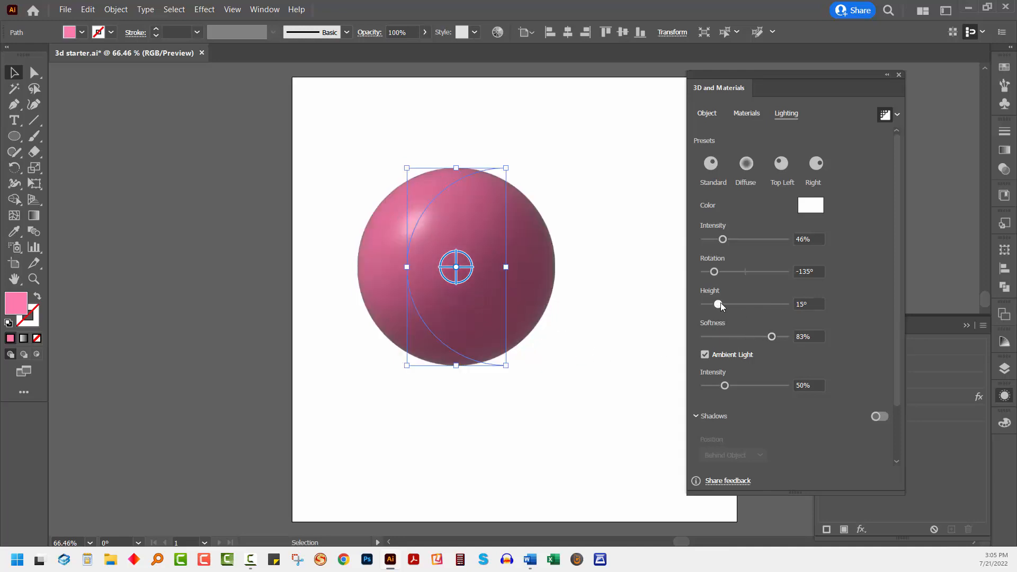
{"action": "left_click_drag", "start_coordinate": [720, 304], "coordinate": [729, 304]}
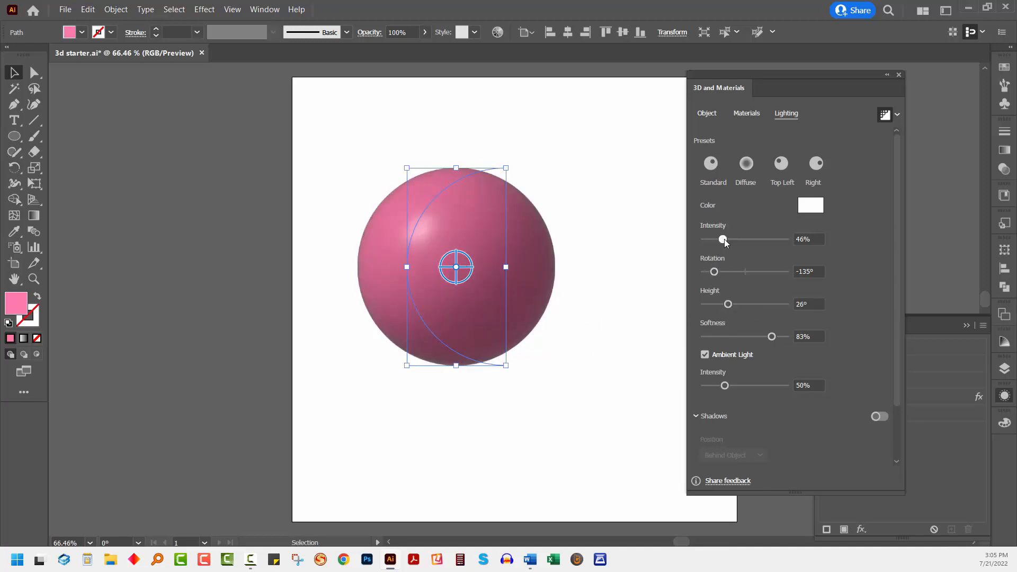
{"action": "left_click_drag", "start_coordinate": [724, 239], "coordinate": [731, 239]}
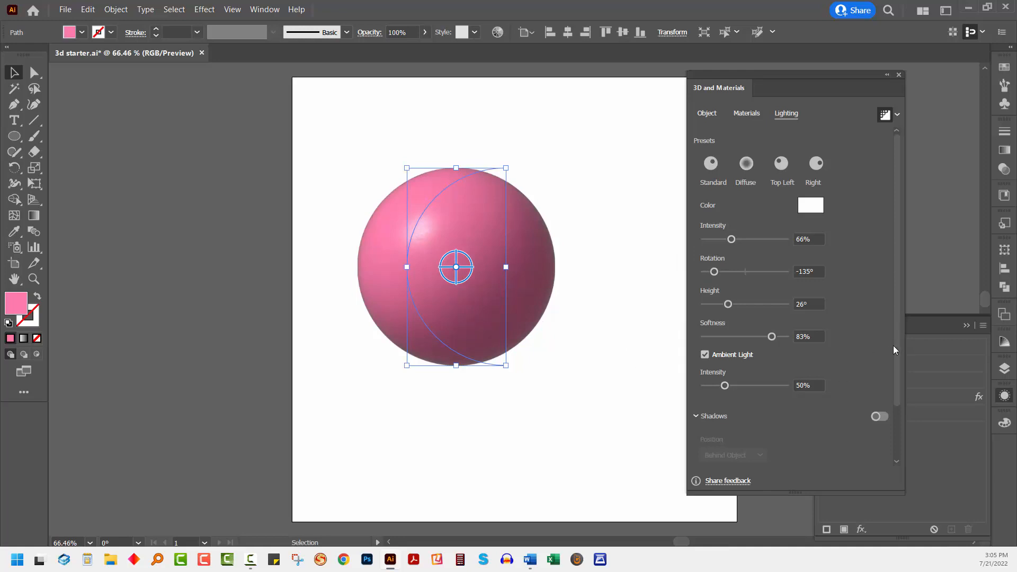
Step: Turn on shadows for the sphere and set the shadow position to Below Object
{"action": "left_click_drag", "start_coordinate": [897, 345], "coordinate": [893, 425]}
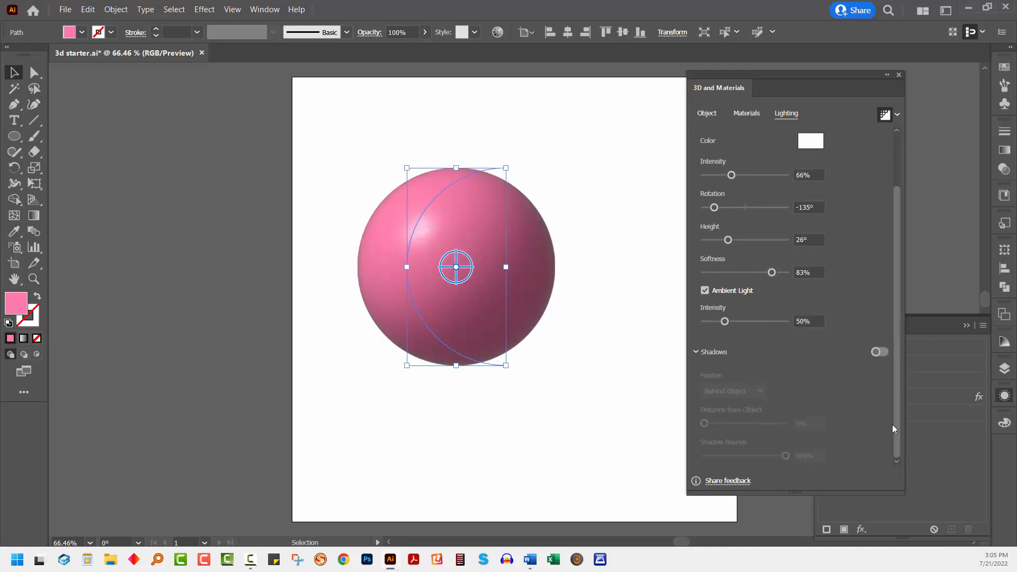
{"action": "left_click", "coordinate": [695, 353]}
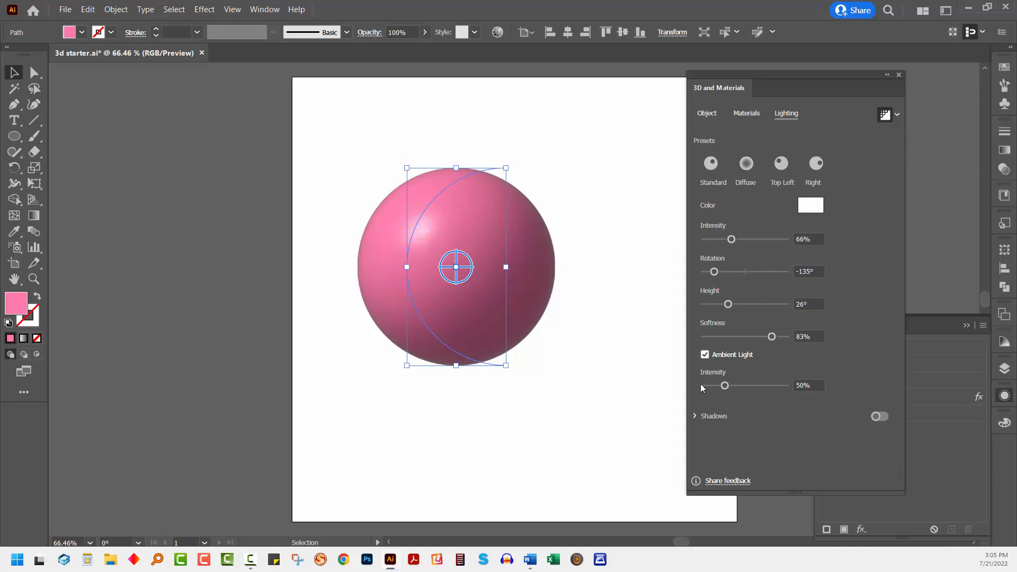
{"action": "left_click", "coordinate": [696, 416]}
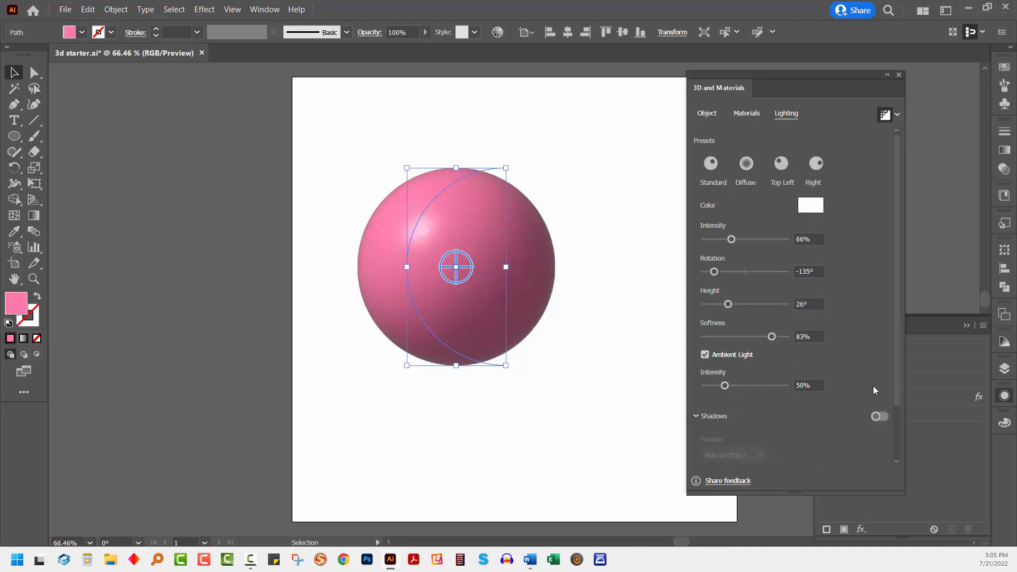
{"action": "left_click_drag", "start_coordinate": [895, 380], "coordinate": [894, 449]}
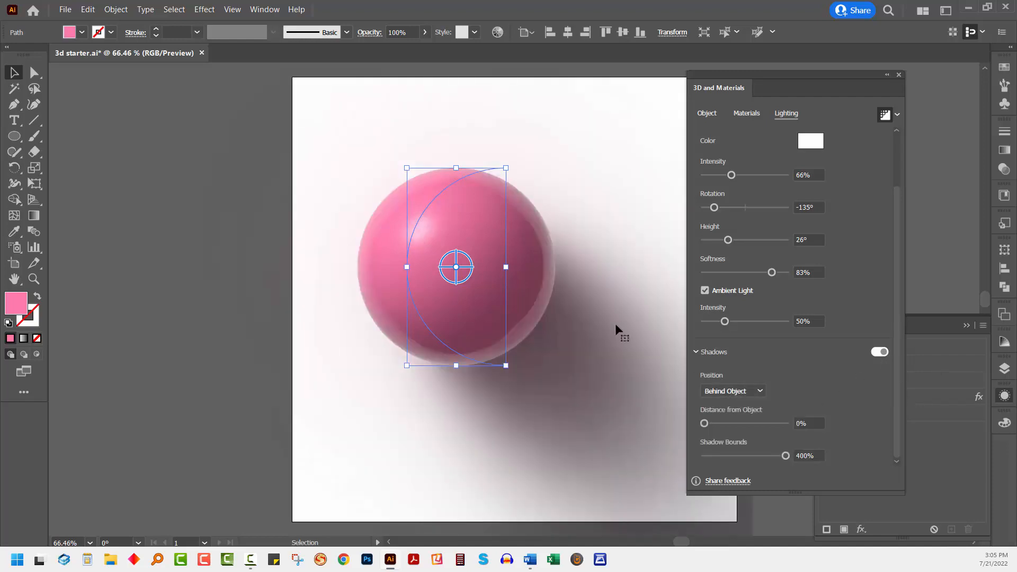
{"action": "left_click", "coordinate": [729, 393]}
{"action": "left_click", "coordinate": [730, 418]}
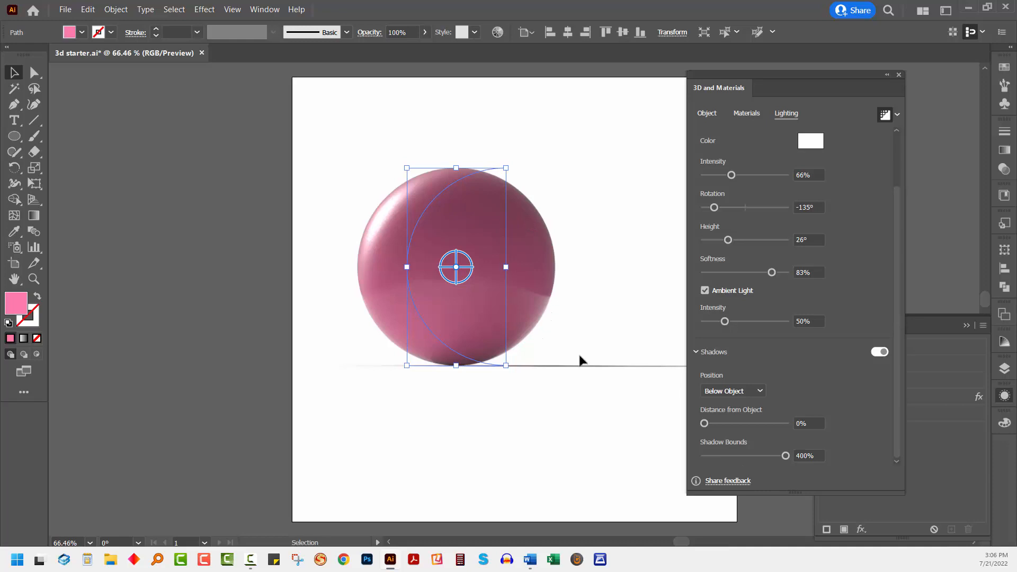
Step: Apply the Off-Axis Front rotation preset to the sphere
{"action": "left_click", "coordinate": [708, 118]}
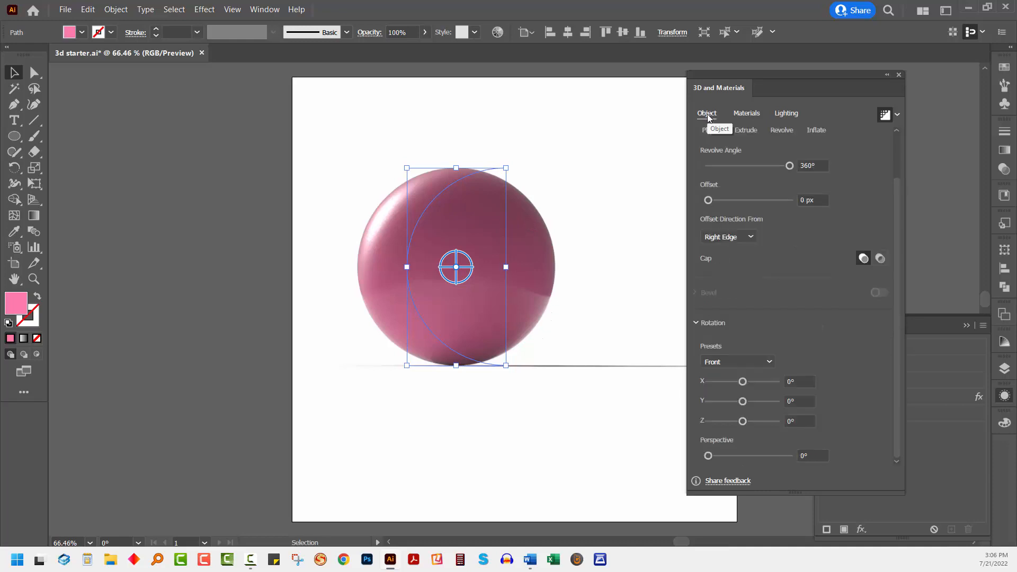
{"action": "left_click", "coordinate": [736, 362]}
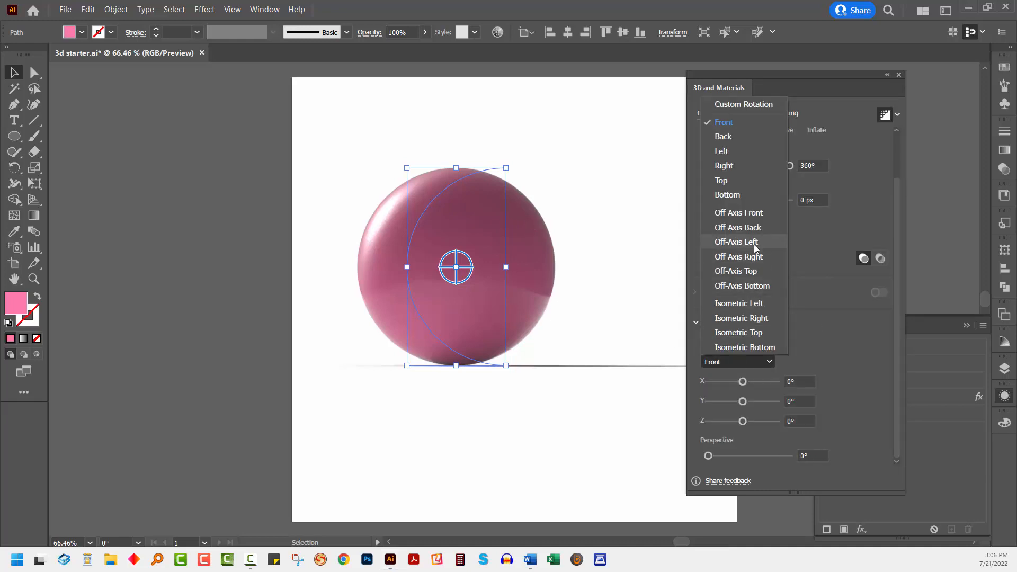
{"action": "left_click", "coordinate": [755, 215]}
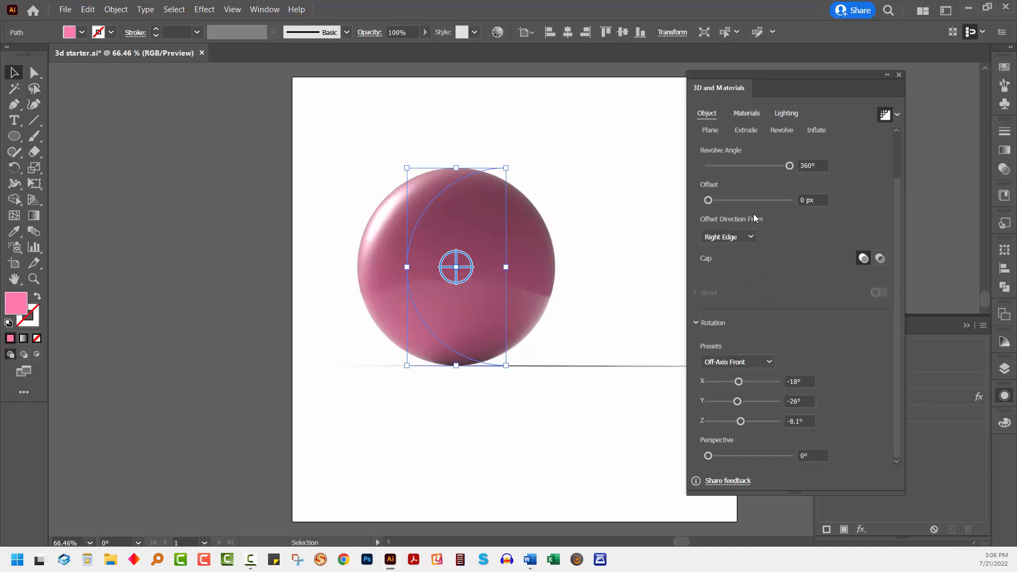
Step: Try the Behind Object shadow position on the sphere and return it to Below Object
{"action": "left_click", "coordinate": [789, 113]}
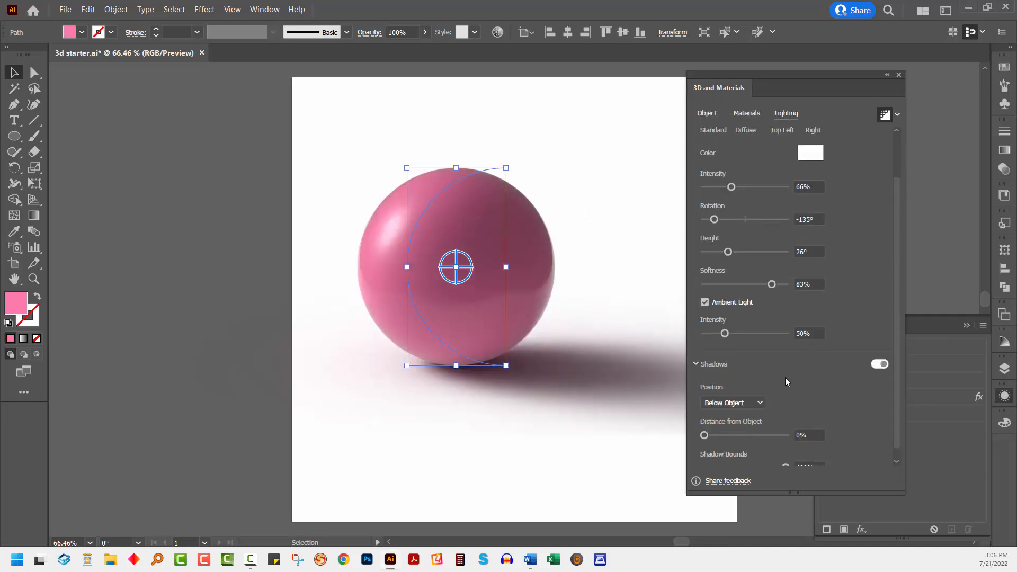
{"action": "scroll", "coordinate": [785, 378], "scroll_direction": "down", "scroll_amount": 1}
{"action": "left_click", "coordinate": [739, 391]}
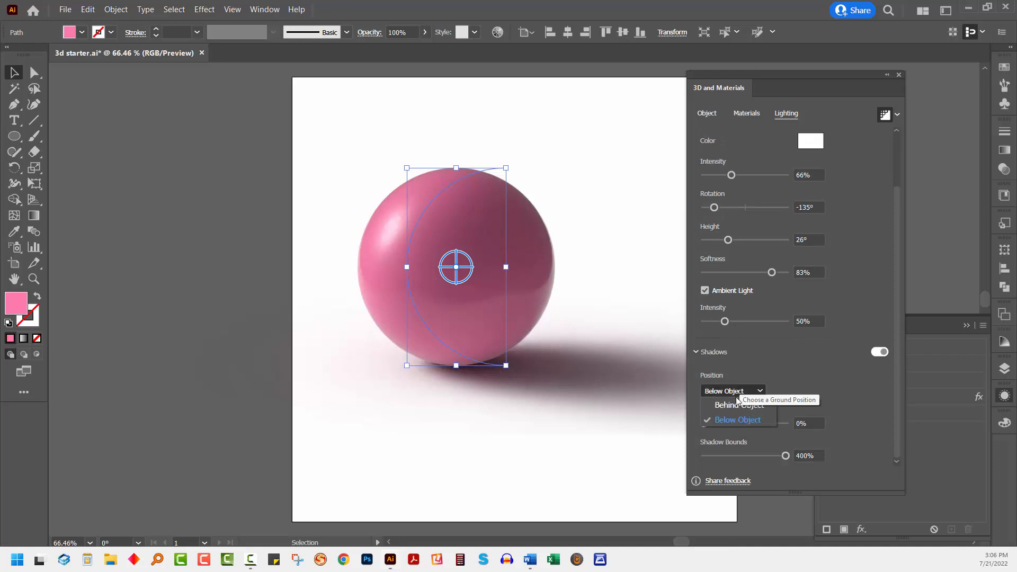
{"action": "left_click", "coordinate": [738, 405]}
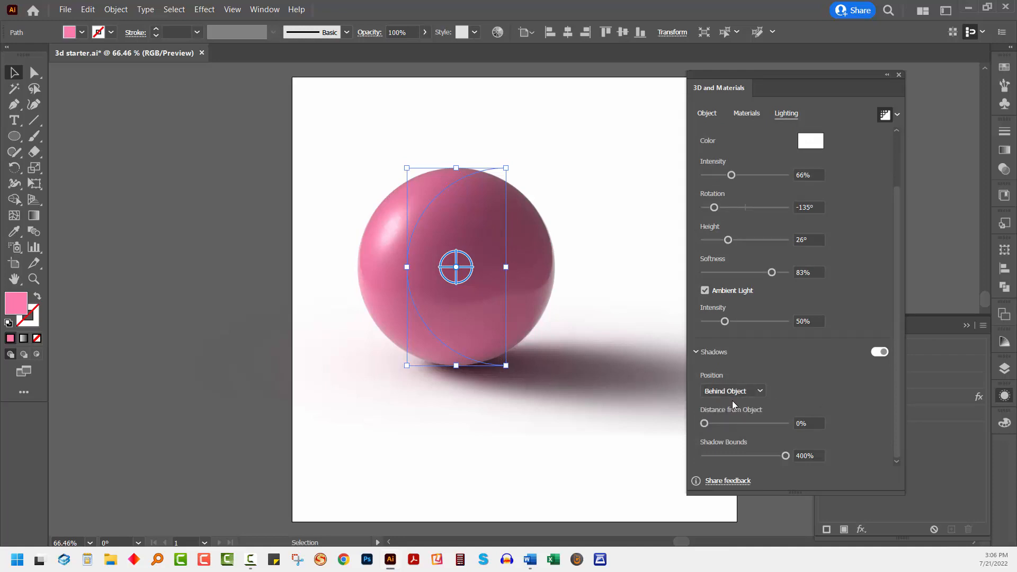
{"action": "left_click", "coordinate": [731, 392]}
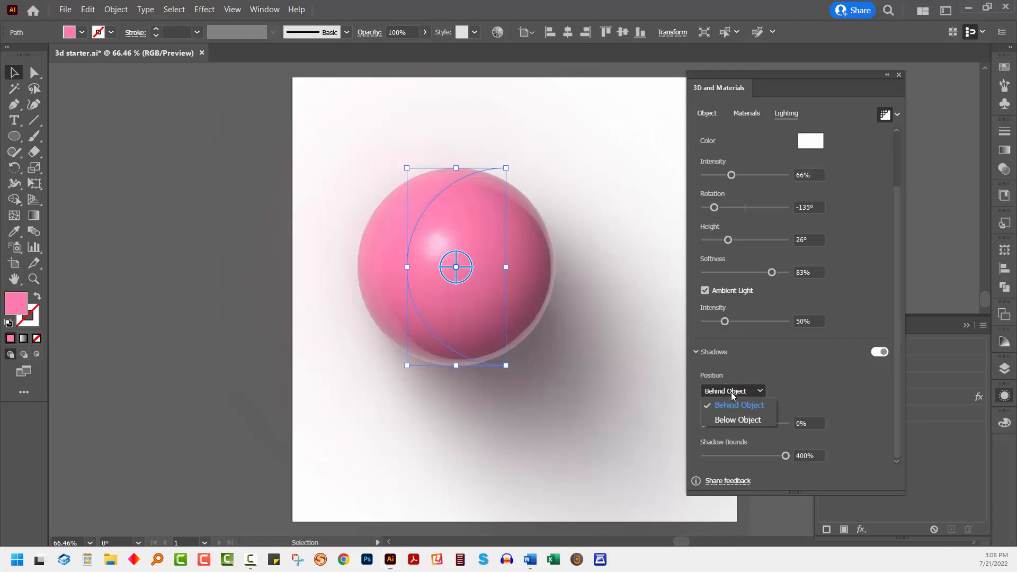
{"action": "left_click", "coordinate": [724, 420]}
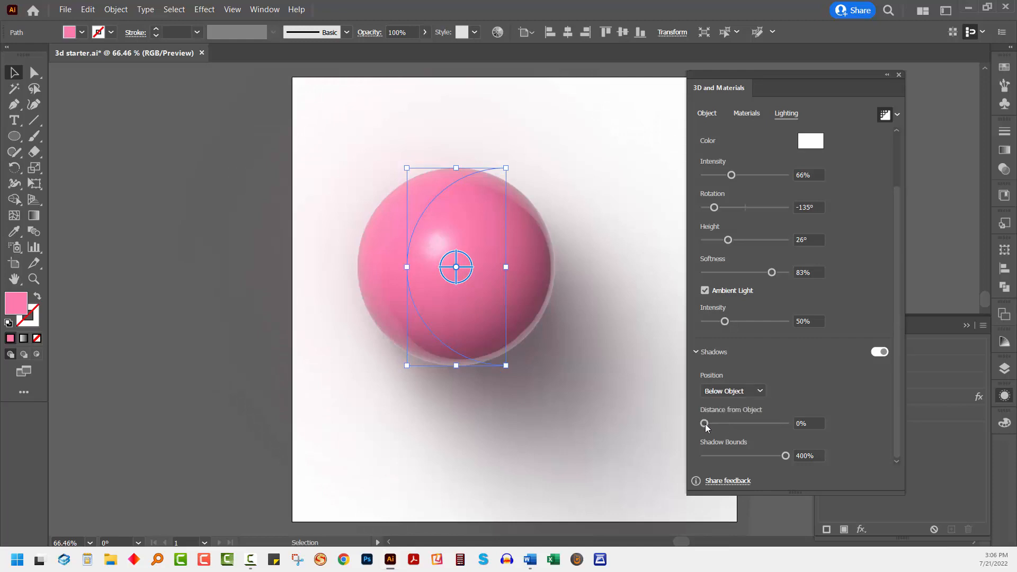
Step: Try a 29% shadow distance and 248% shadow bounds on the sphere, restoring each to 0% and 400%
{"action": "left_click_drag", "start_coordinate": [705, 425], "coordinate": [728, 425]}
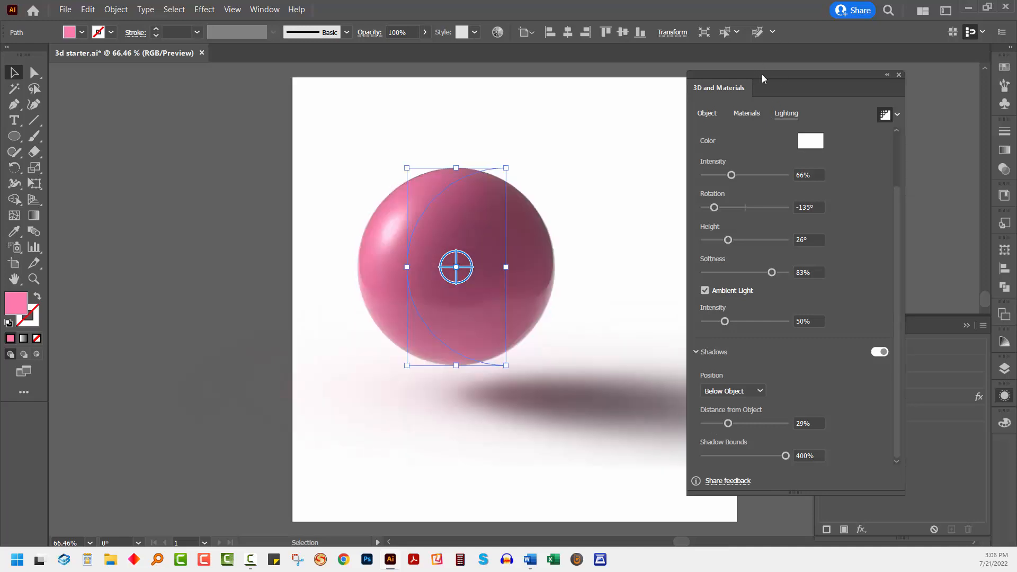
{"action": "left_click_drag", "start_coordinate": [762, 74], "coordinate": [850, 64]}
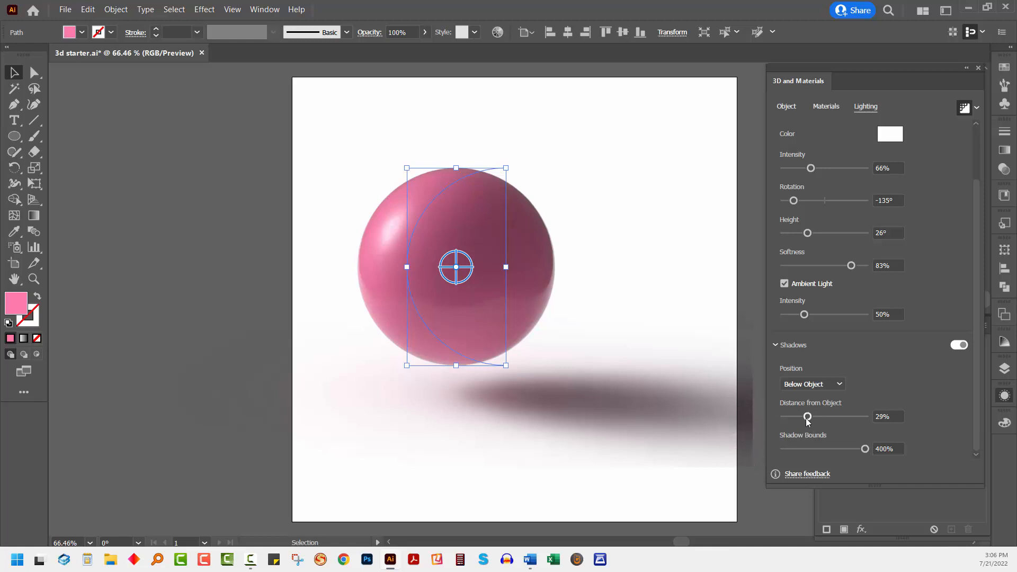
{"action": "left_click_drag", "start_coordinate": [808, 417], "coordinate": [769, 424]}
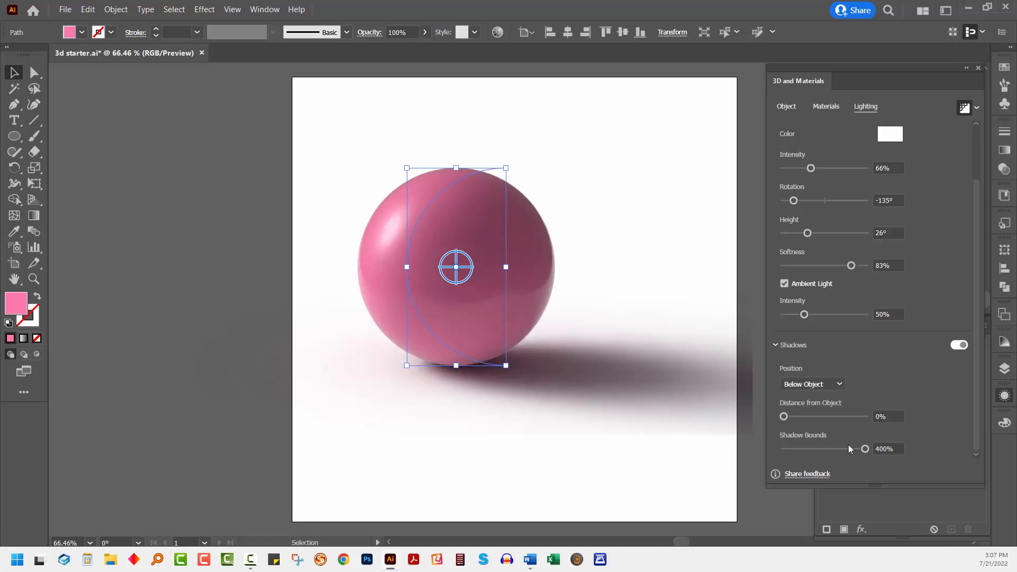
{"action": "left_click_drag", "start_coordinate": [865, 449], "coordinate": [834, 449]}
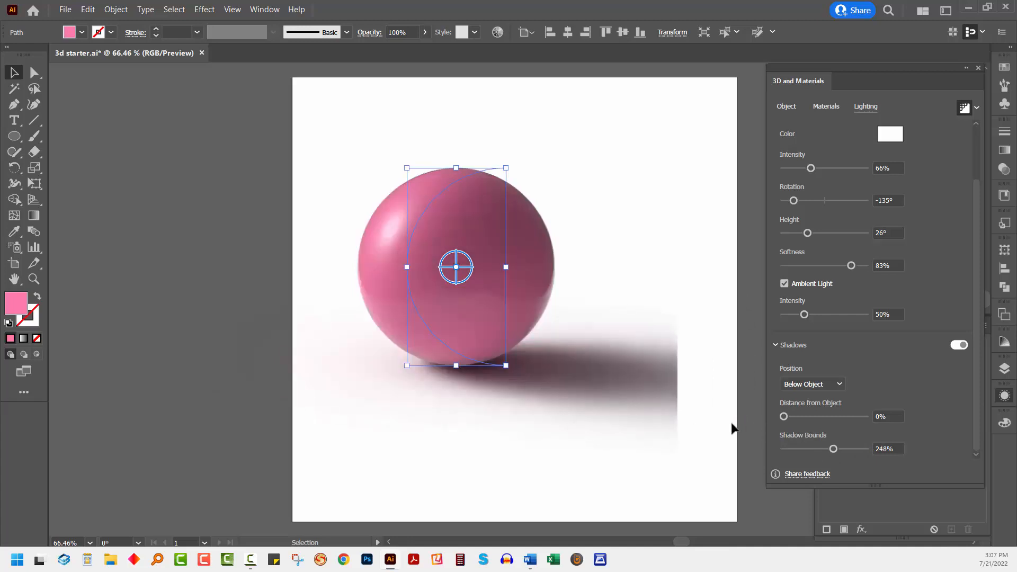
{"action": "left_click_drag", "start_coordinate": [834, 449], "coordinate": [869, 449]}
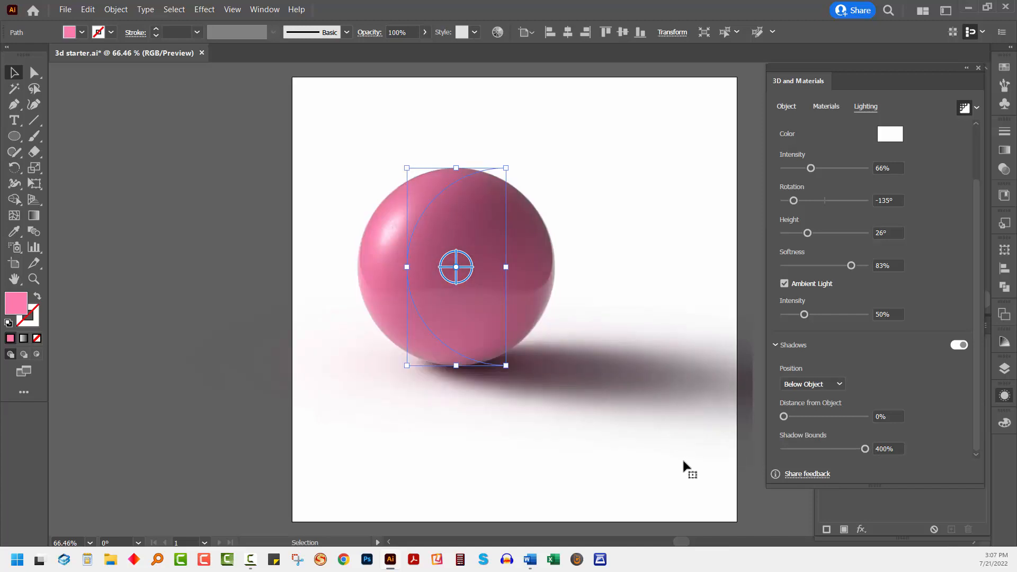
Step: Hide the 3D and Materials effect on the sphere to view the flat half-circle, and show it again
{"action": "left_click", "coordinate": [722, 154]}
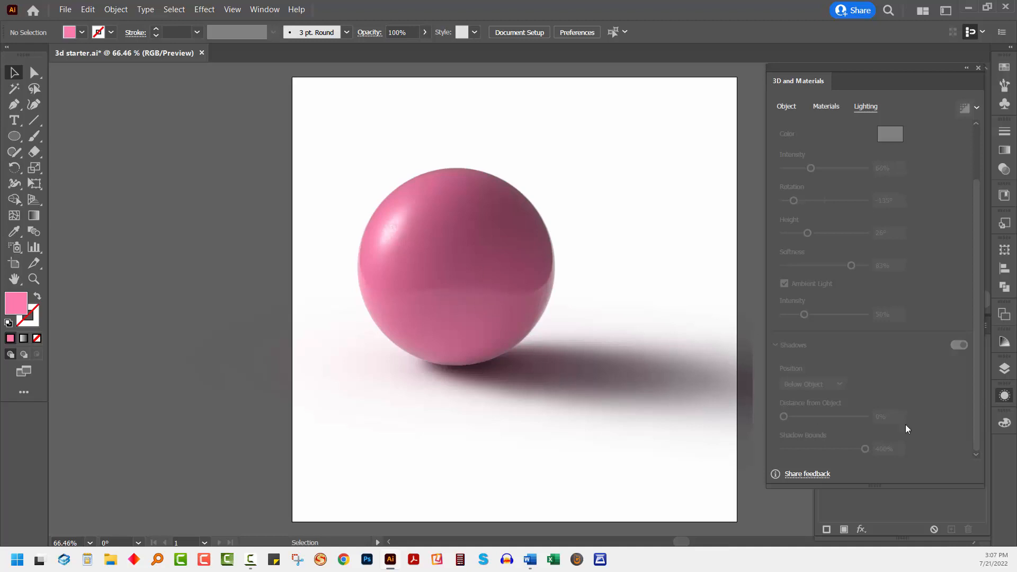
{"action": "left_click", "coordinate": [937, 519]}
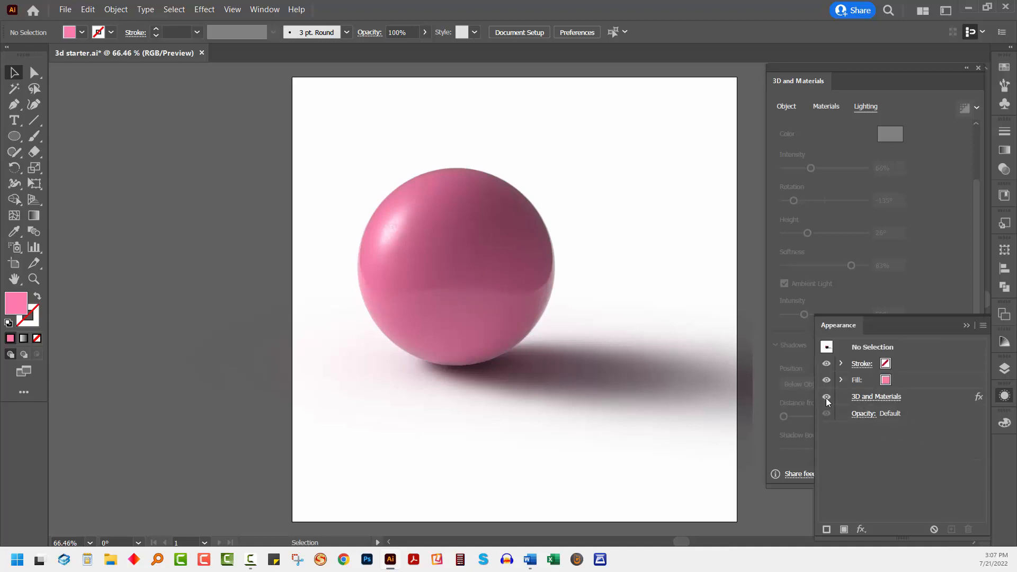
{"action": "left_click", "coordinate": [491, 265]}
{"action": "left_click", "coordinate": [827, 397]}
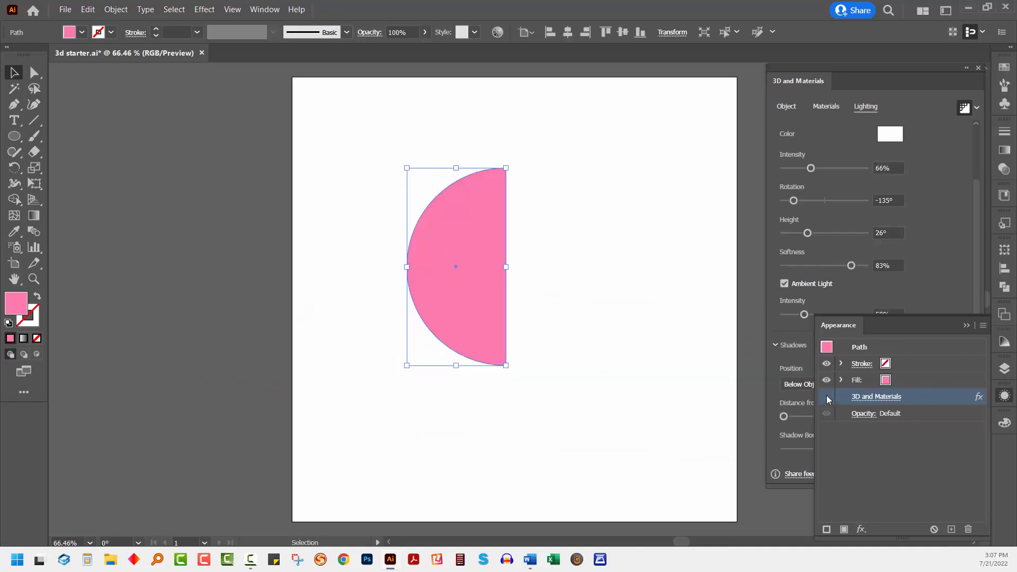
{"action": "left_click", "coordinate": [827, 398]}
Step: Close the 3D and Materials settings and show the contents of the only layer in an enlarged layer list
{"action": "left_click", "coordinate": [979, 70]}
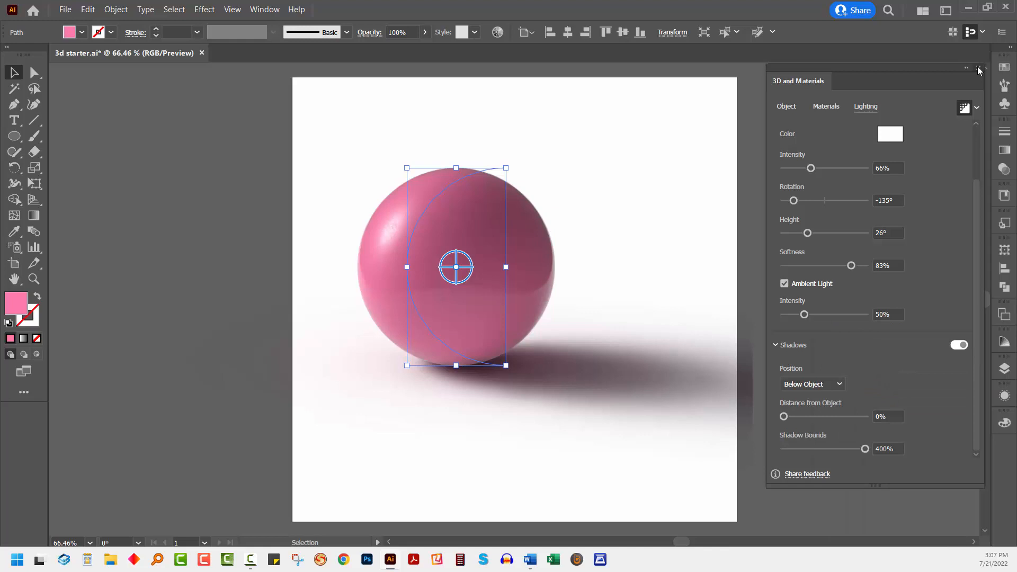
{"action": "left_click", "coordinate": [979, 69]}
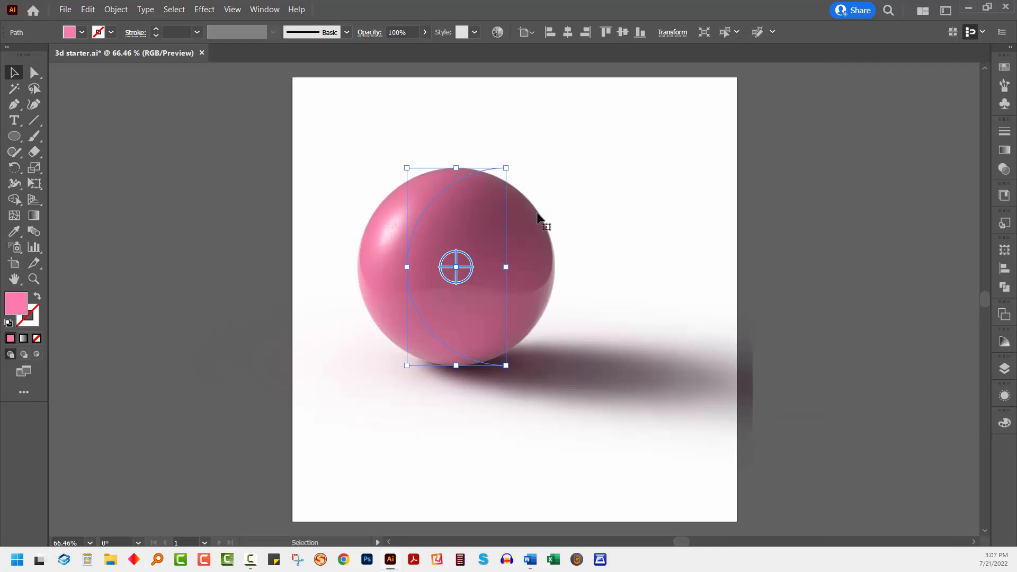
{"action": "left_click", "coordinate": [1005, 369]}
{"action": "left_click_drag", "start_coordinate": [854, 362], "coordinate": [800, 210]}
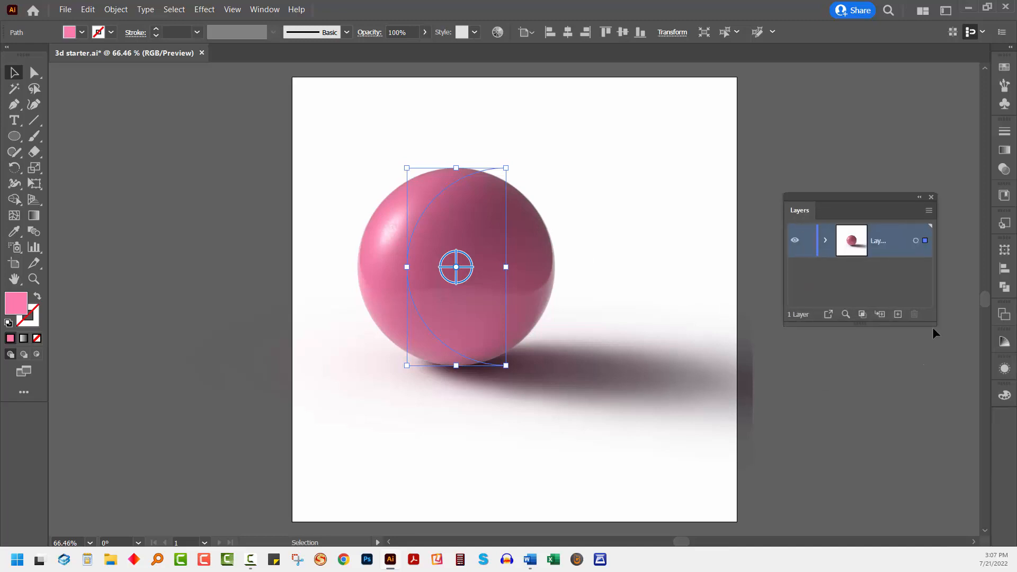
{"action": "left_click_drag", "start_coordinate": [935, 327], "coordinate": [935, 418]}
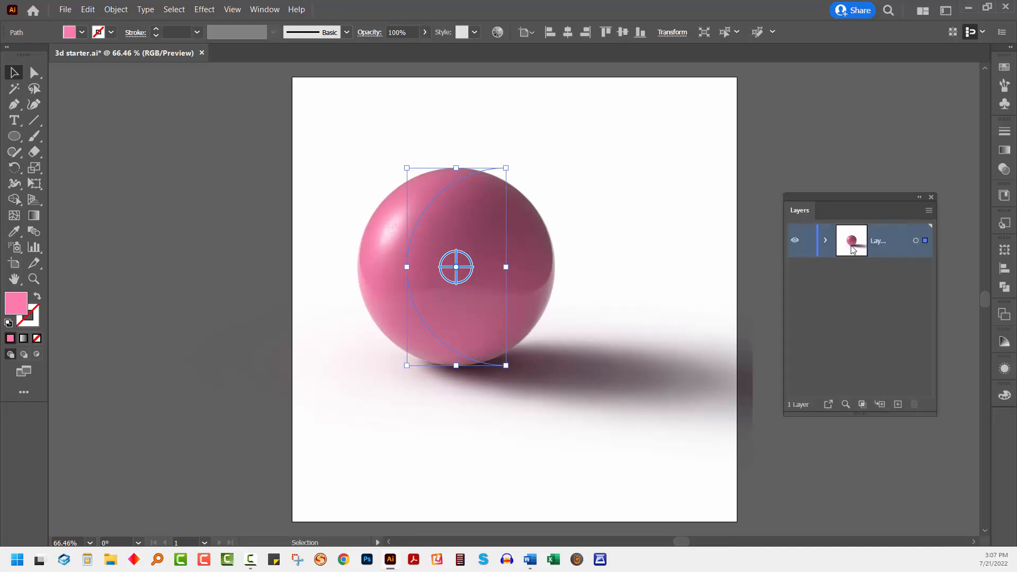
{"action": "left_click", "coordinate": [826, 240]}
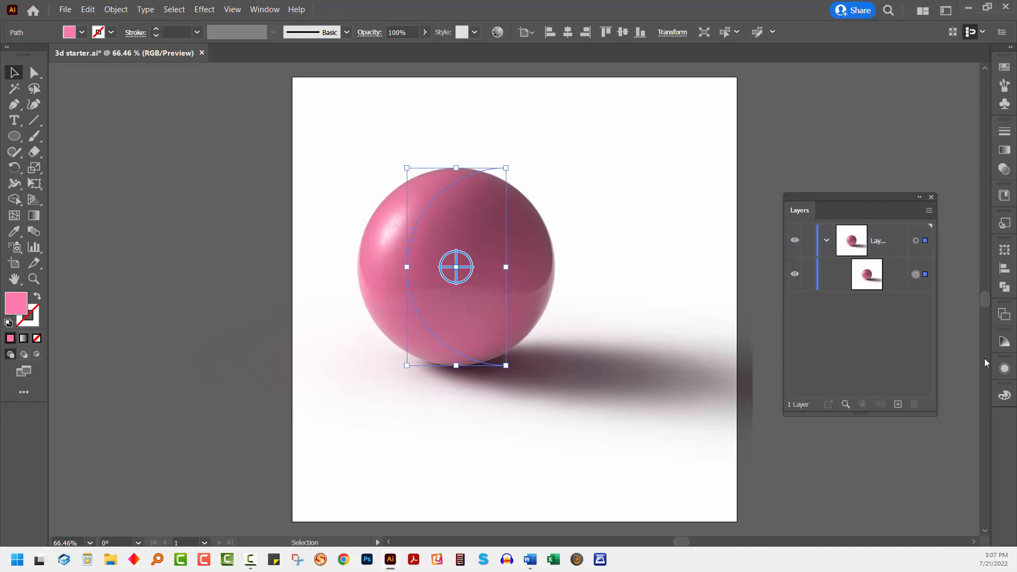
Step: Toggle the 3D and Materials effect off and back on while comparing the path's thumbnail in the layer list
{"action": "left_click", "coordinate": [1005, 370]}
{"action": "left_click", "coordinate": [827, 397]}
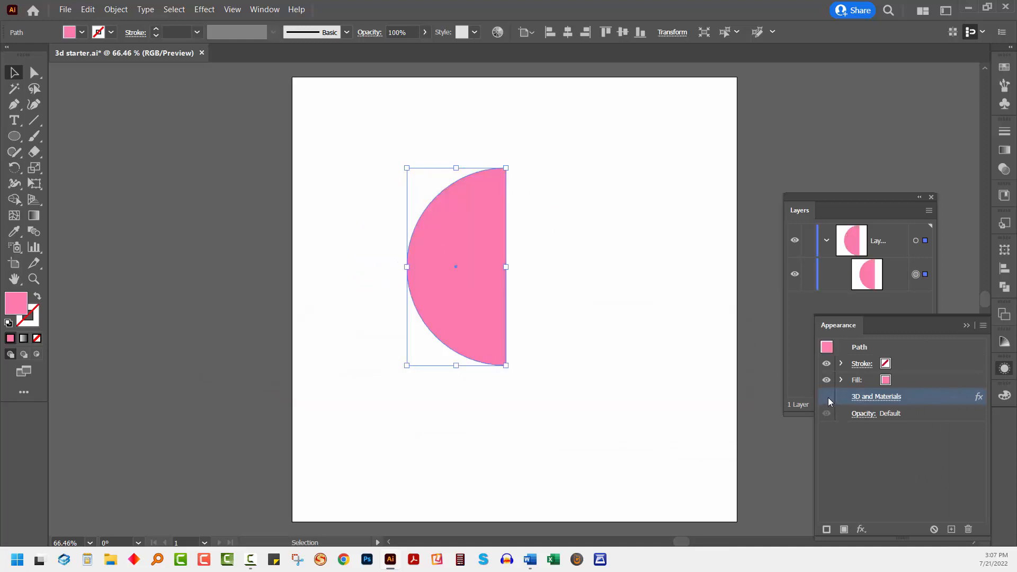
{"action": "left_click", "coordinate": [827, 397]}
{"action": "left_click", "coordinate": [966, 326]}
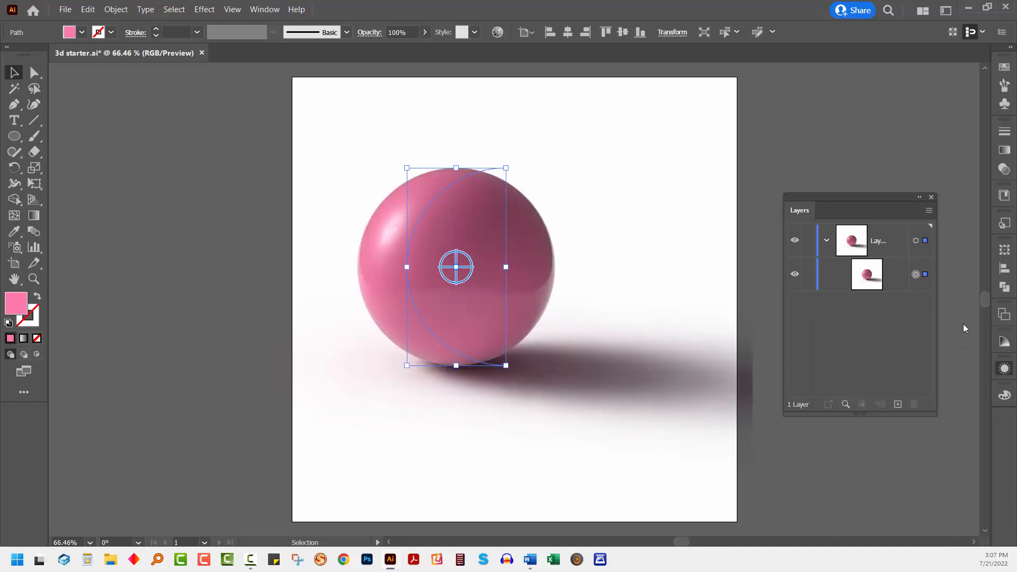
Step: Expand the sphere's appearance, reveal the image inside its group in the layer list, and deselect the artwork
{"action": "left_click", "coordinate": [117, 10]}
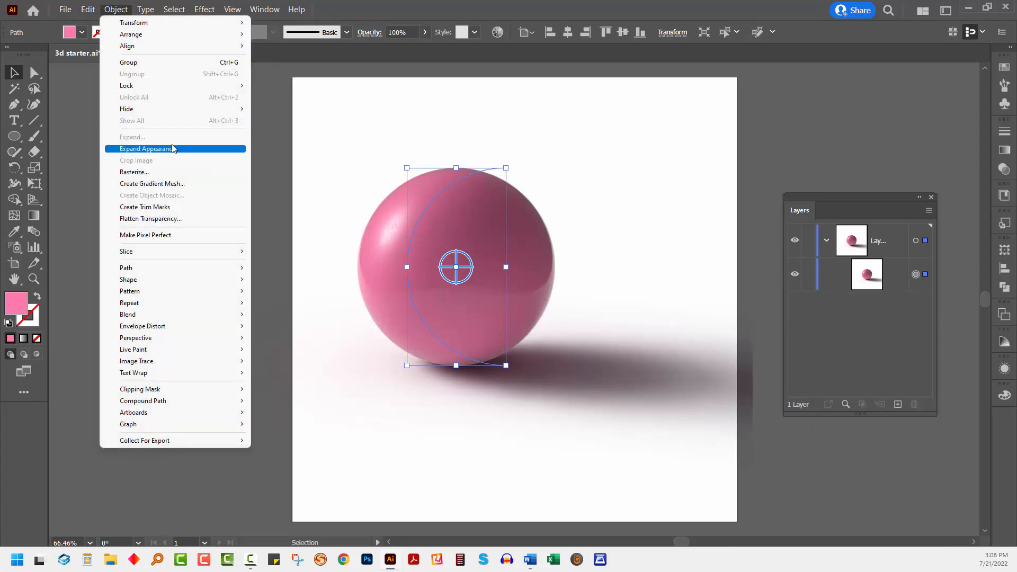
{"action": "left_click", "coordinate": [172, 149]}
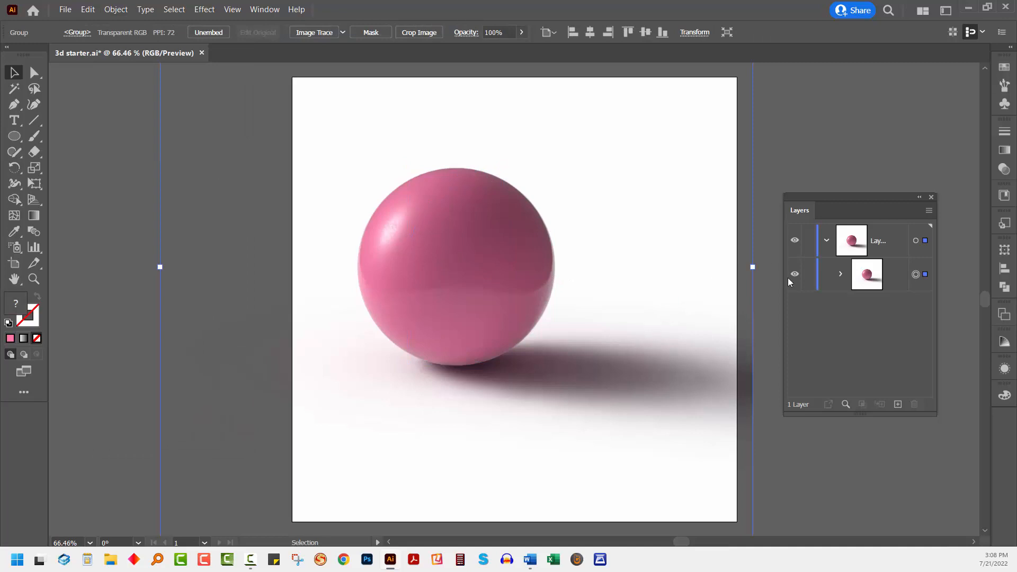
{"action": "left_click", "coordinate": [841, 276]}
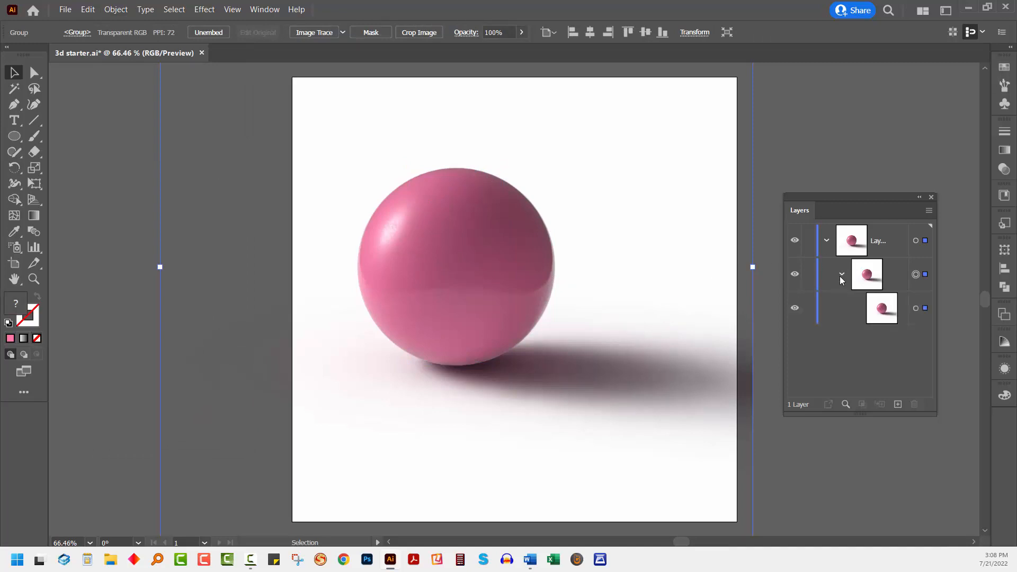
{"action": "left_click_drag", "start_coordinate": [935, 414], "coordinate": [1007, 446]}
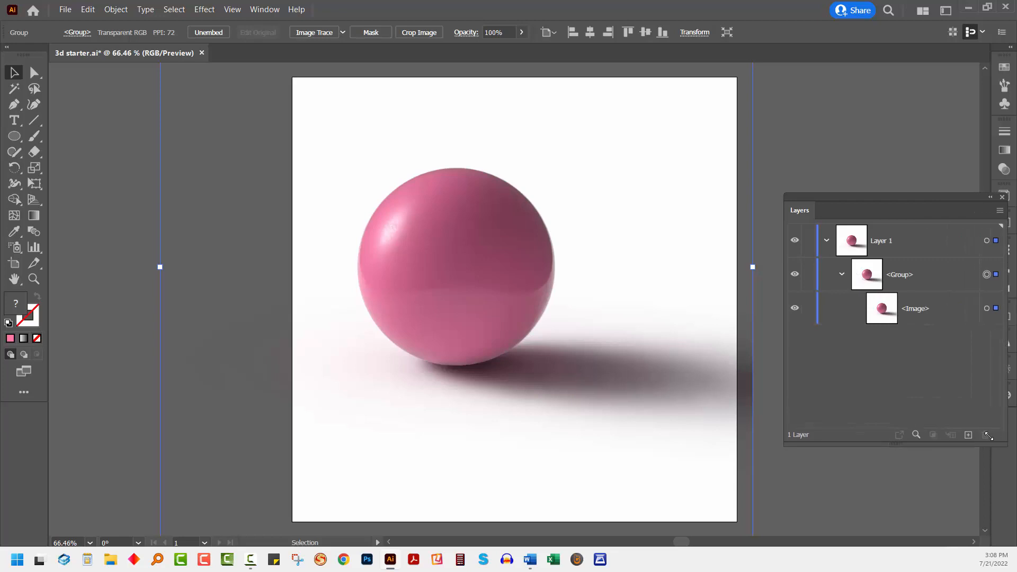
{"action": "left_click", "coordinate": [914, 317]}
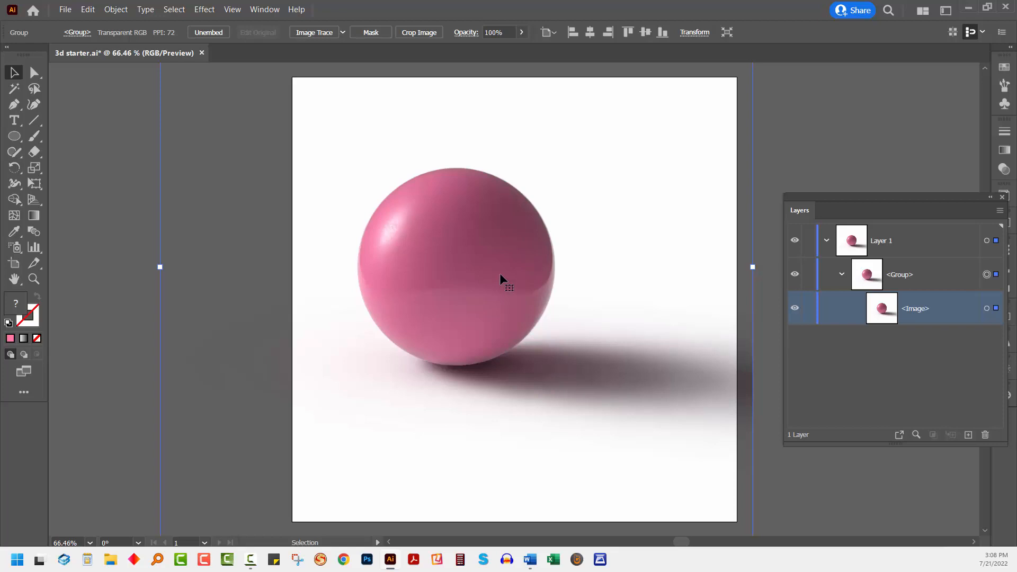
{"action": "left_click", "coordinate": [106, 247]}
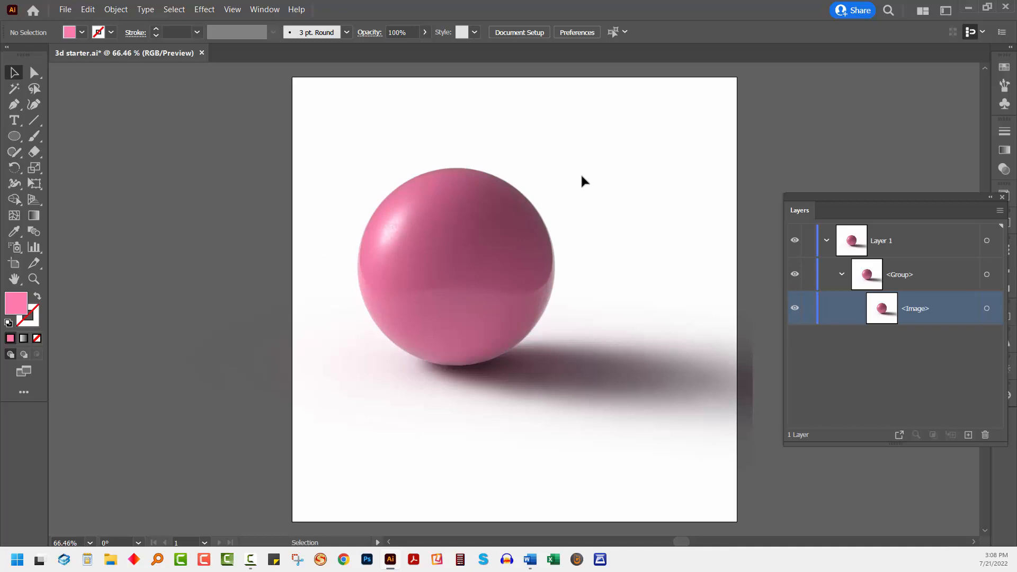
{"action": "left_click_drag", "start_coordinate": [811, 203], "coordinate": [774, 203]}
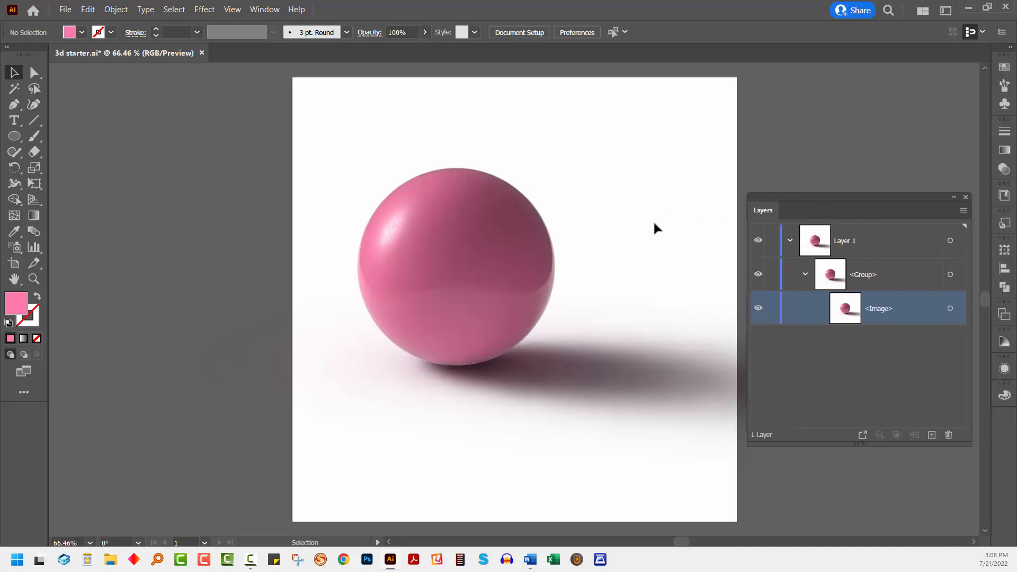